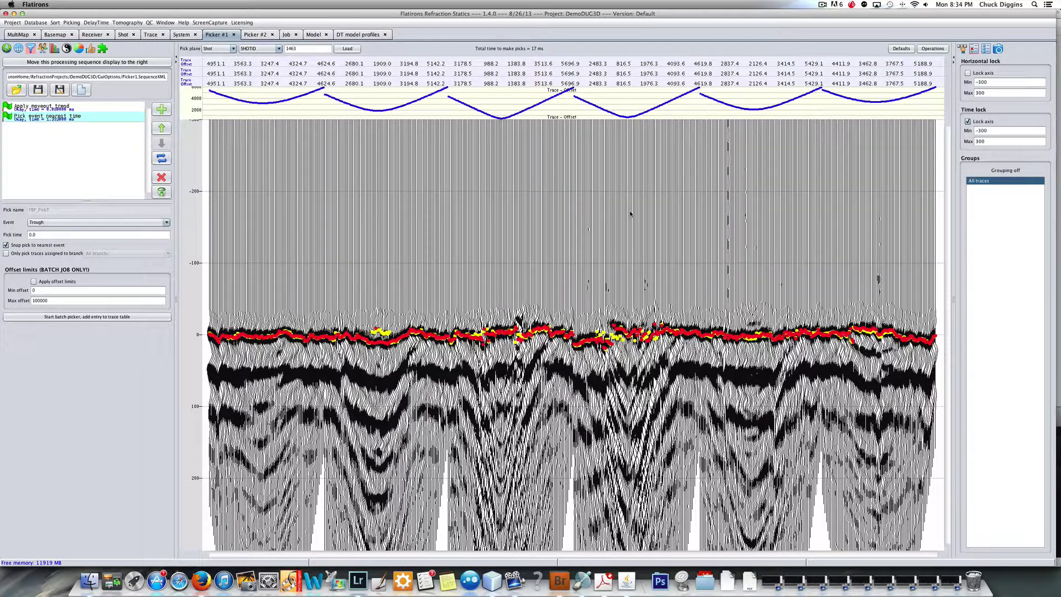
View the delay-time model profiles, and remove the Pick event nearest time process from the Picker #1 sequence.
{"action": "left_click", "coordinate": [350, 36]}
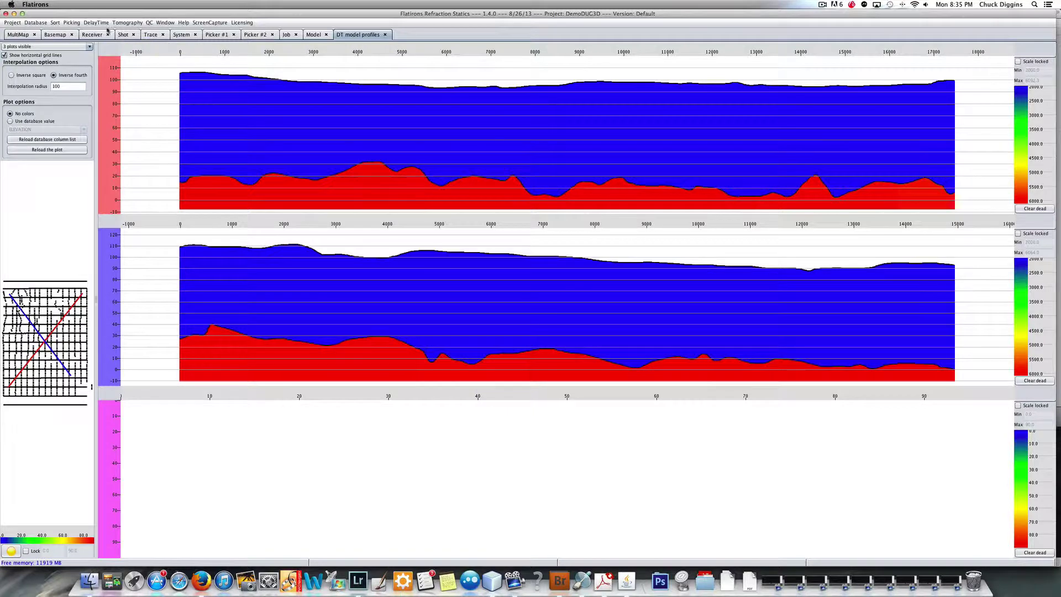
{"action": "left_click", "coordinate": [216, 35]}
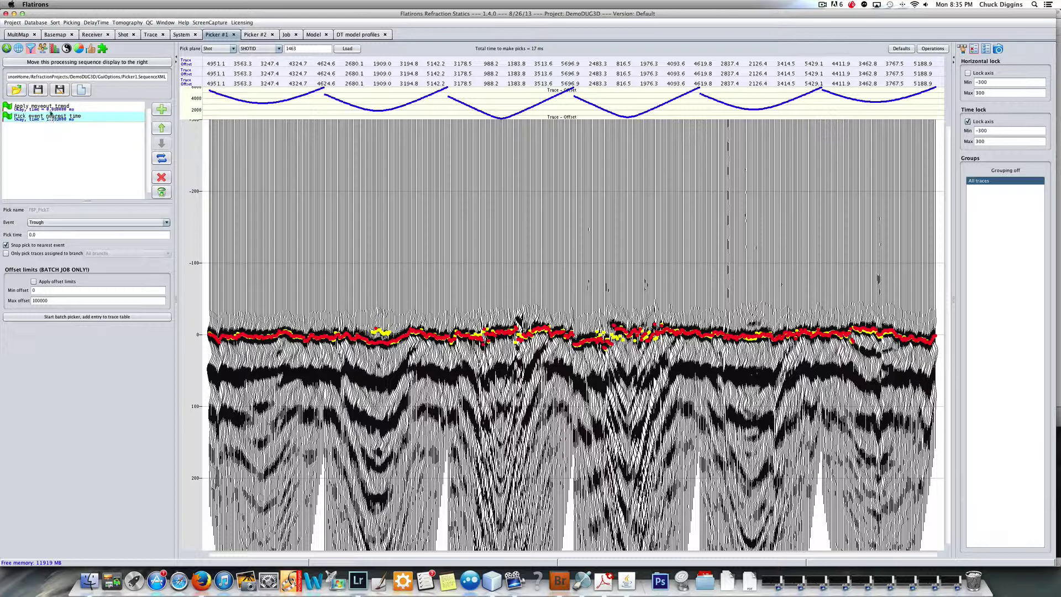
{"action": "left_click", "coordinate": [161, 177]}
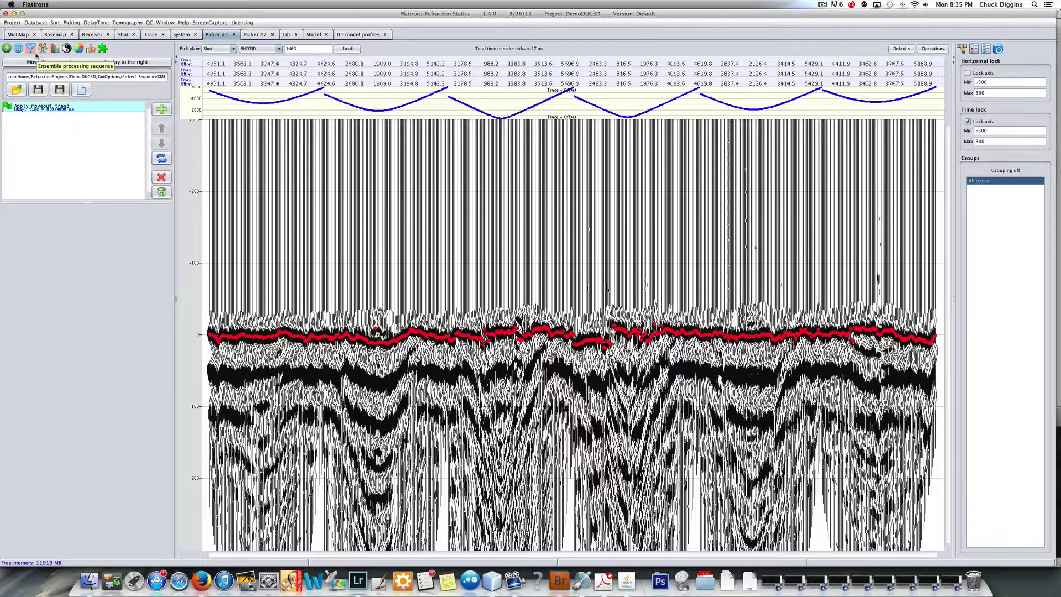
Kill all first break picks in the FBP_User version without filters, and reload the current shot in Picker #1.
{"action": "left_click", "coordinate": [71, 22]}
{"action": "mouse_move", "coordinate": [110, 131]}
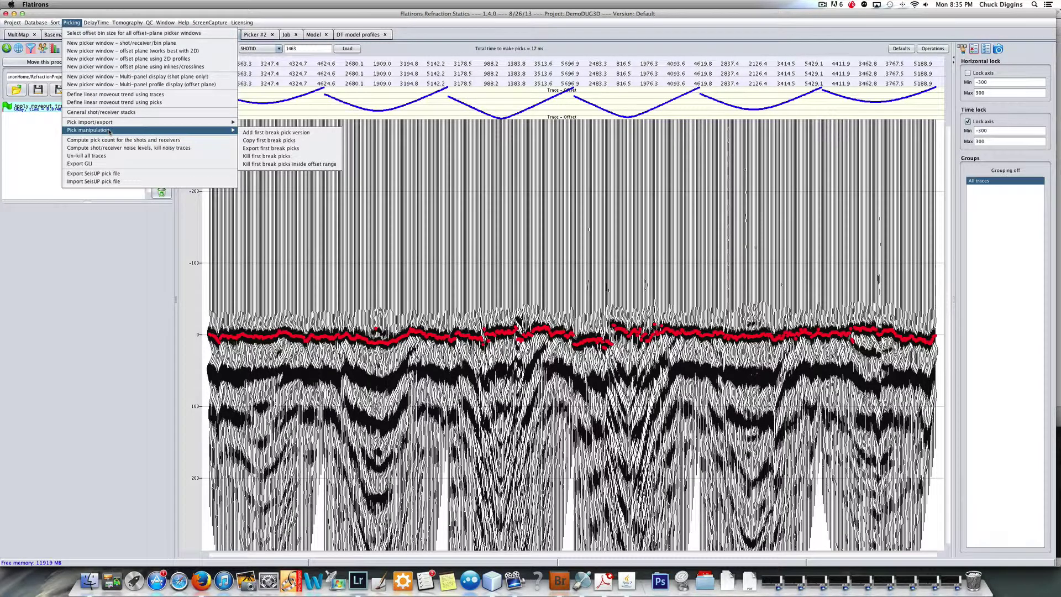
{"action": "left_click", "coordinate": [273, 156]}
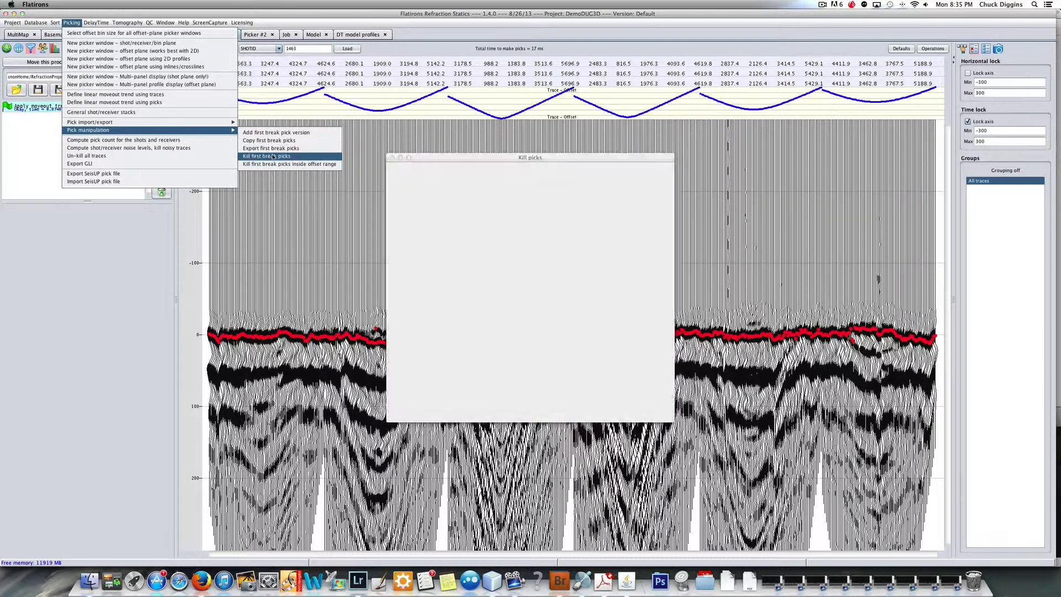
{"action": "left_click", "coordinate": [412, 413]}
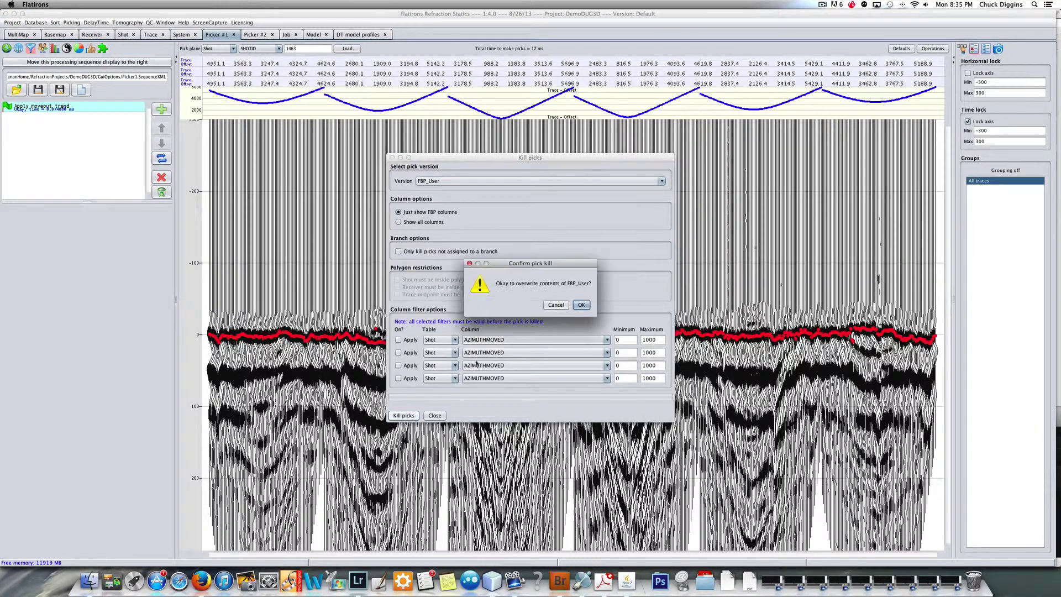
{"action": "left_click", "coordinate": [577, 307]}
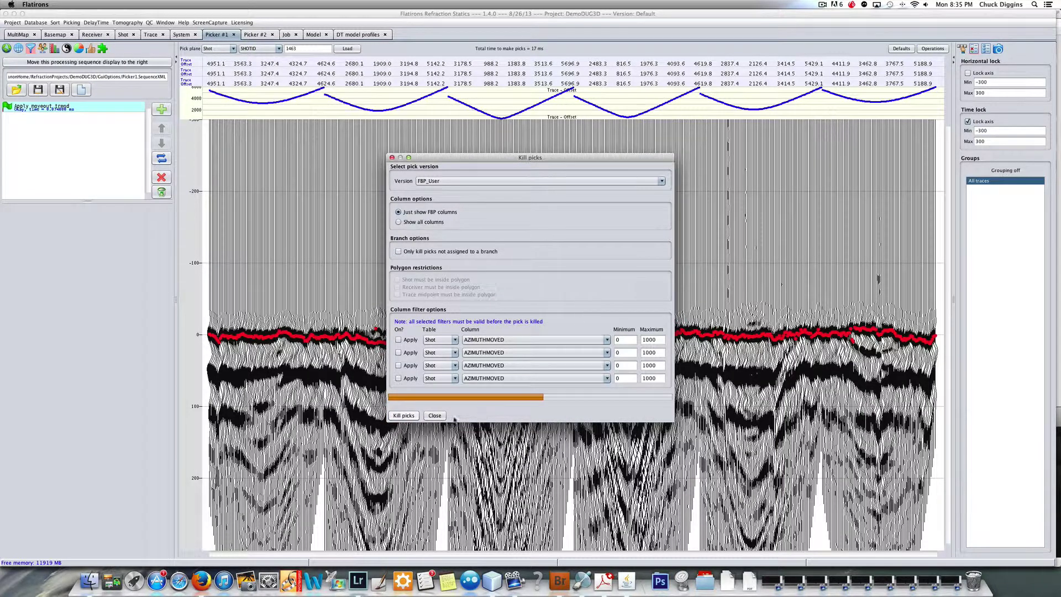
{"action": "left_click", "coordinate": [435, 415]}
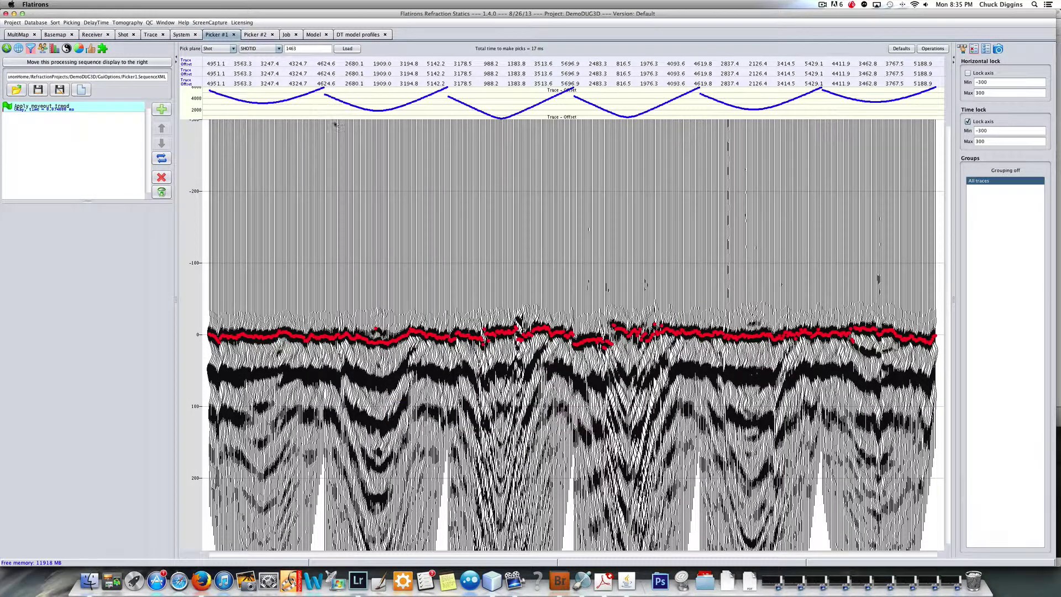
{"action": "left_click", "coordinate": [347, 49]}
Display several shots from the picker's basemap to inspect their unpicked trace gathers.
{"action": "left_click", "coordinate": [39, 62]}
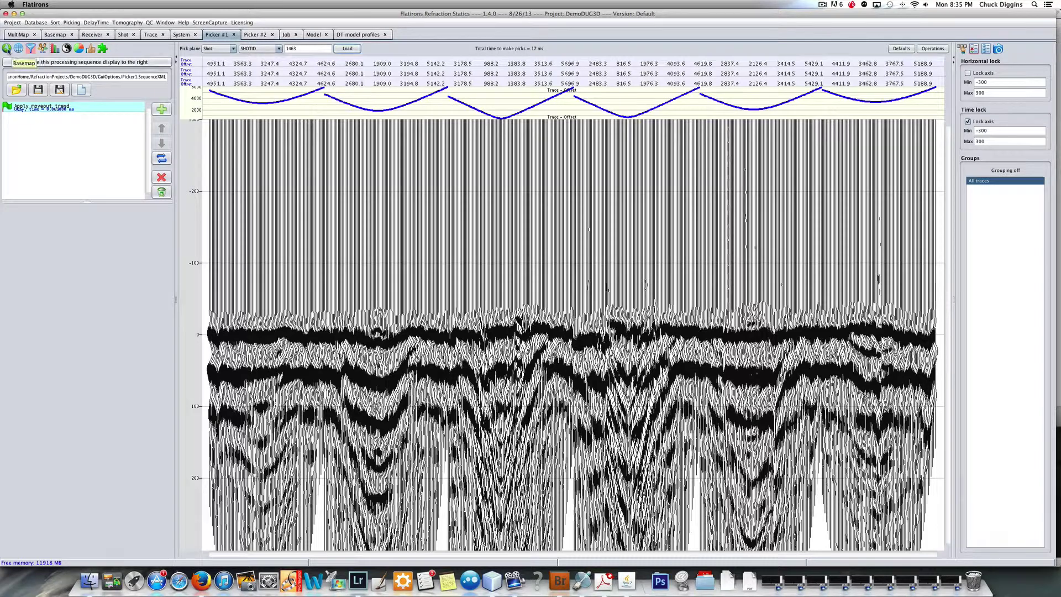
{"action": "left_click", "coordinate": [83, 398]}
{"action": "left_click", "coordinate": [81, 322]}
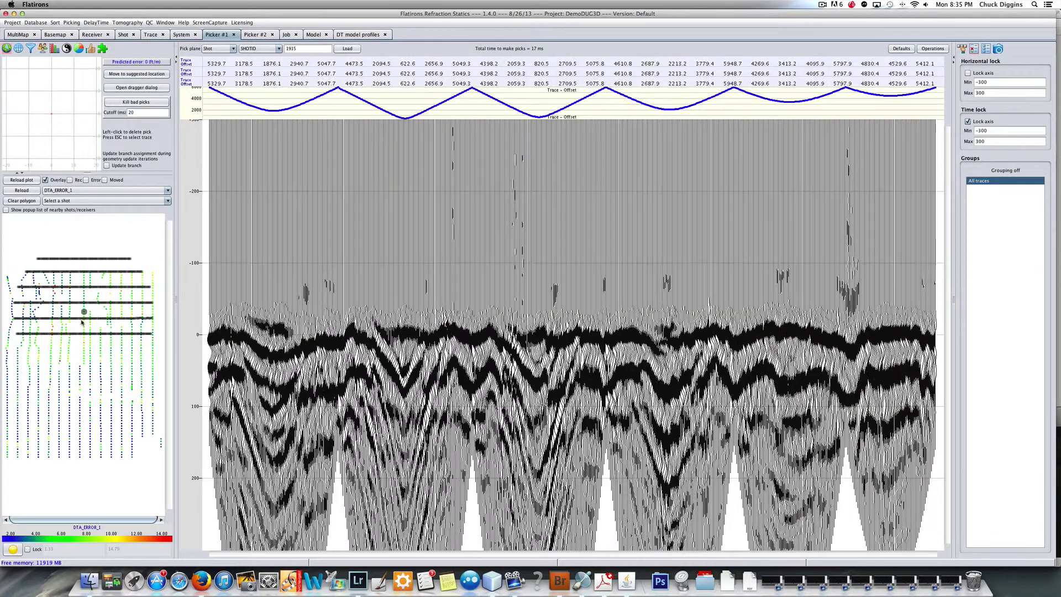
{"action": "left_click", "coordinate": [70, 352]}
{"action": "left_click", "coordinate": [53, 356]}
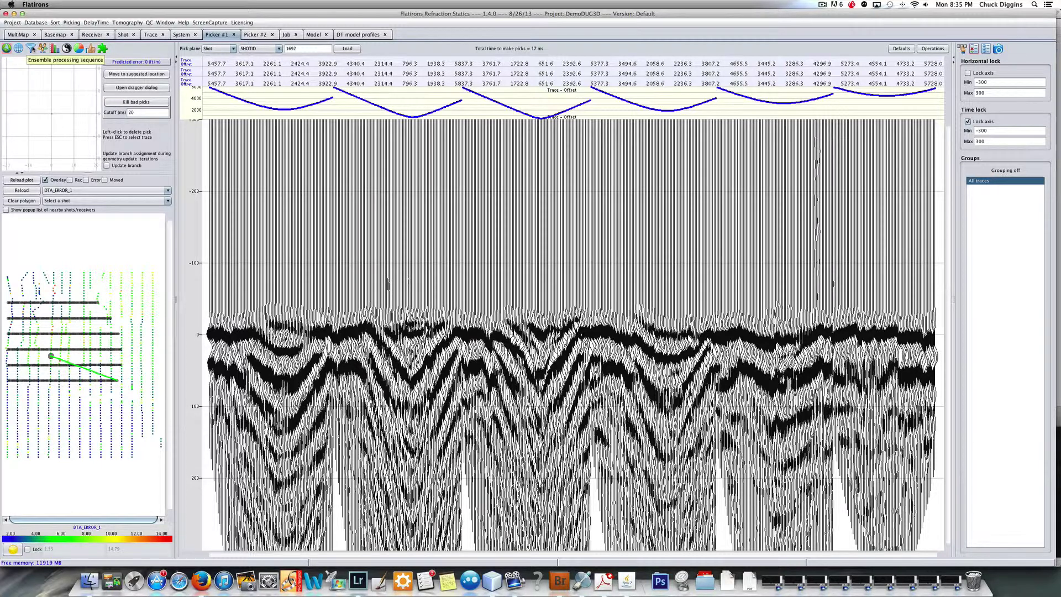
Add a Threshold auto picker to the ensemble processing sequence and set its threshold to 0.225.
{"action": "left_click", "coordinate": [31, 49]}
{"action": "left_click", "coordinate": [162, 110]}
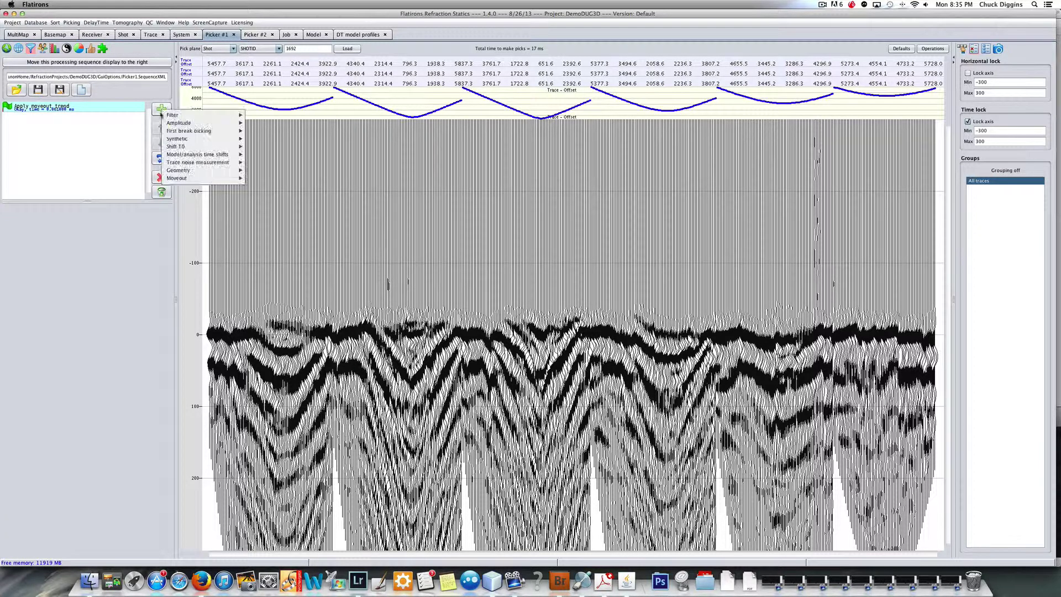
{"action": "mouse_move", "coordinate": [188, 131]}
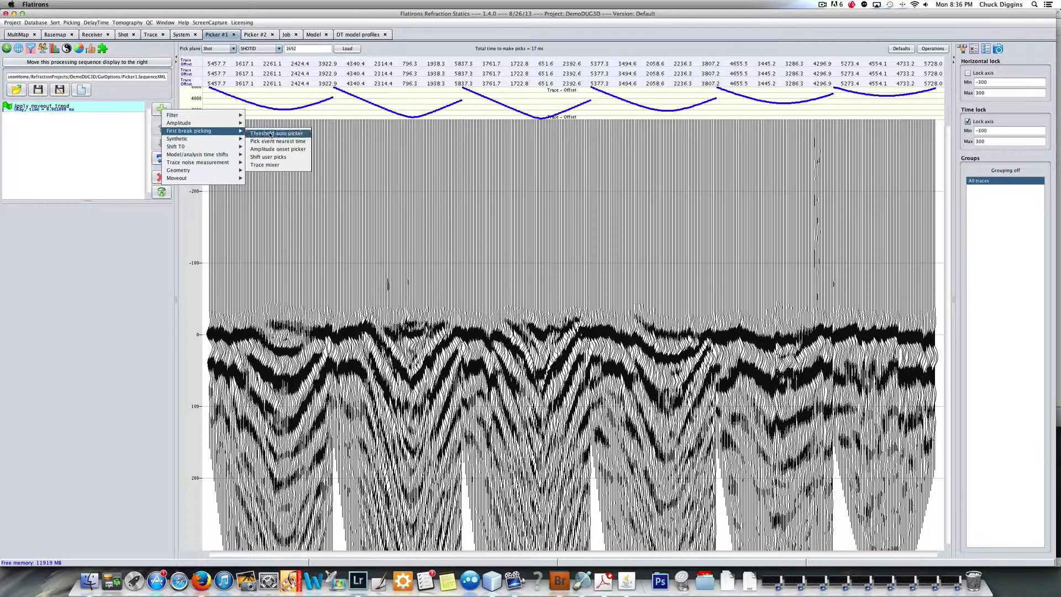
{"action": "left_click", "coordinate": [271, 135]}
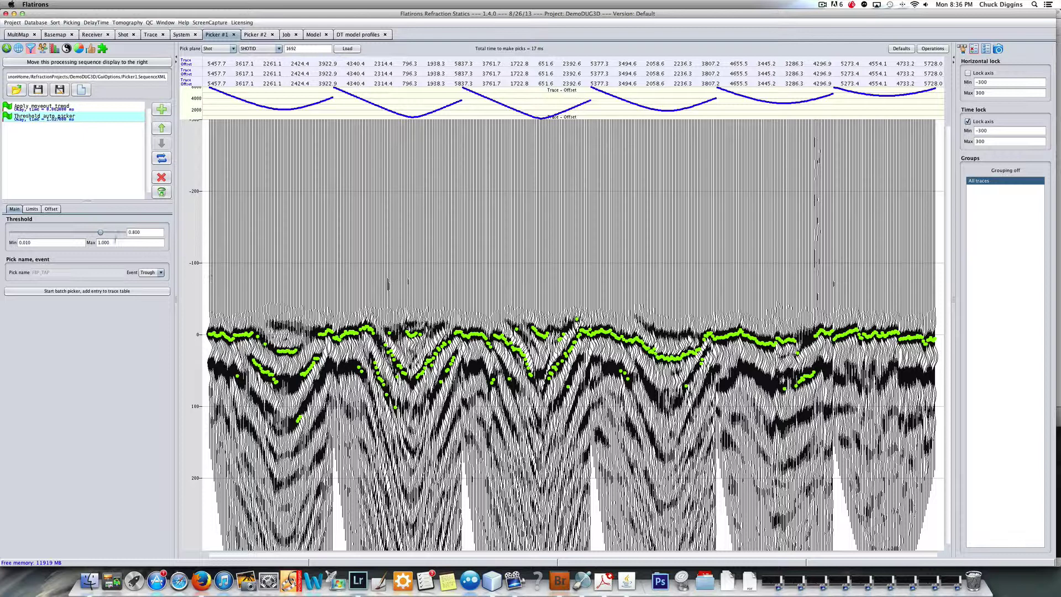
{"action": "left_click_drag", "start_coordinate": [100, 232], "coordinate": [124, 233]}
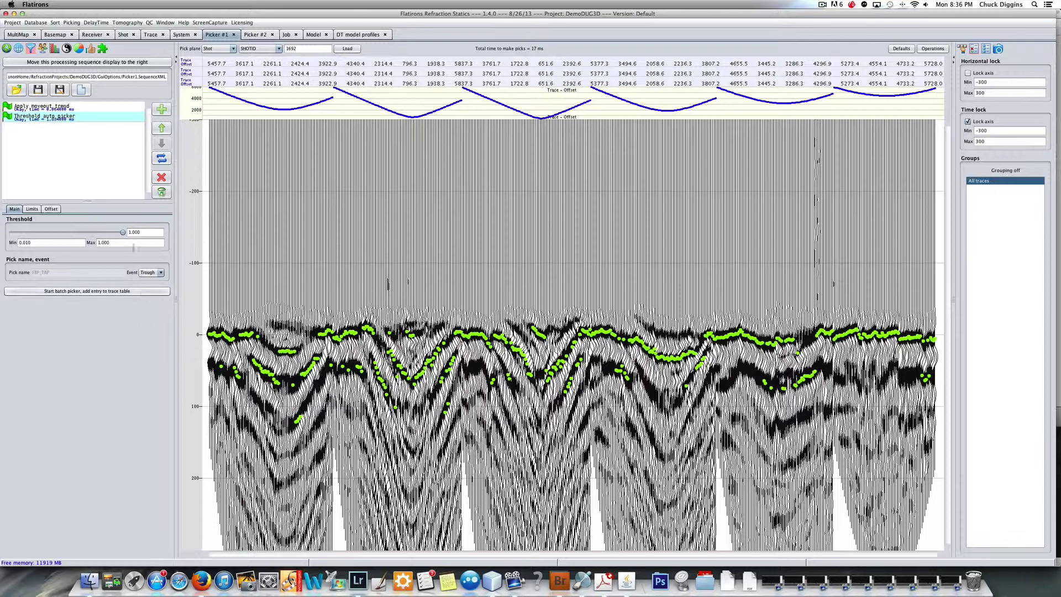
{"action": "left_click_drag", "start_coordinate": [123, 233], "coordinate": [36, 237]}
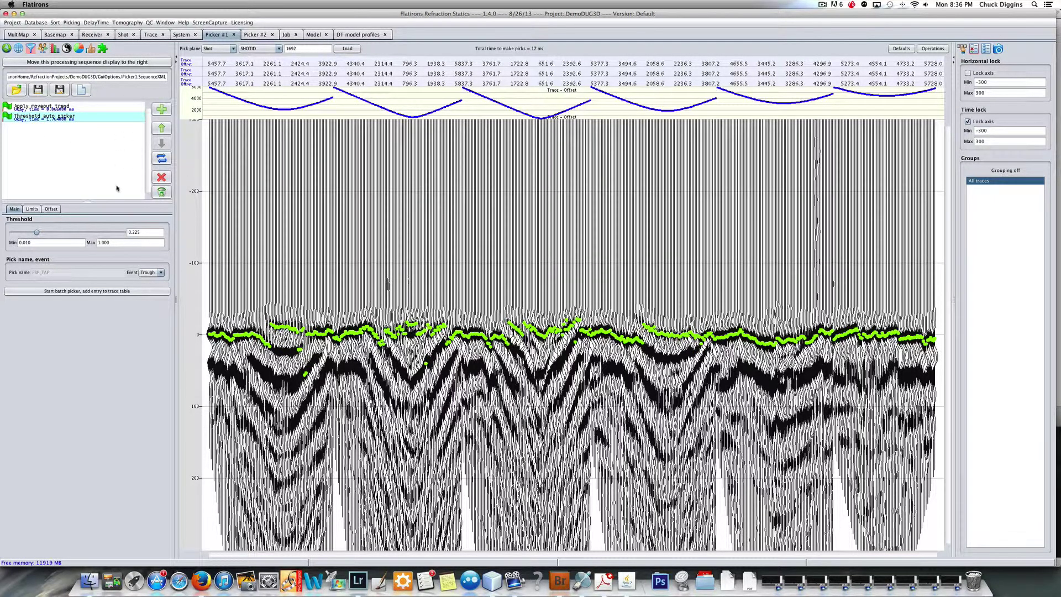
Examine the threshold auto picks on shots spread across the survey using the picker's basemap.
{"action": "left_click", "coordinate": [24, 62]}
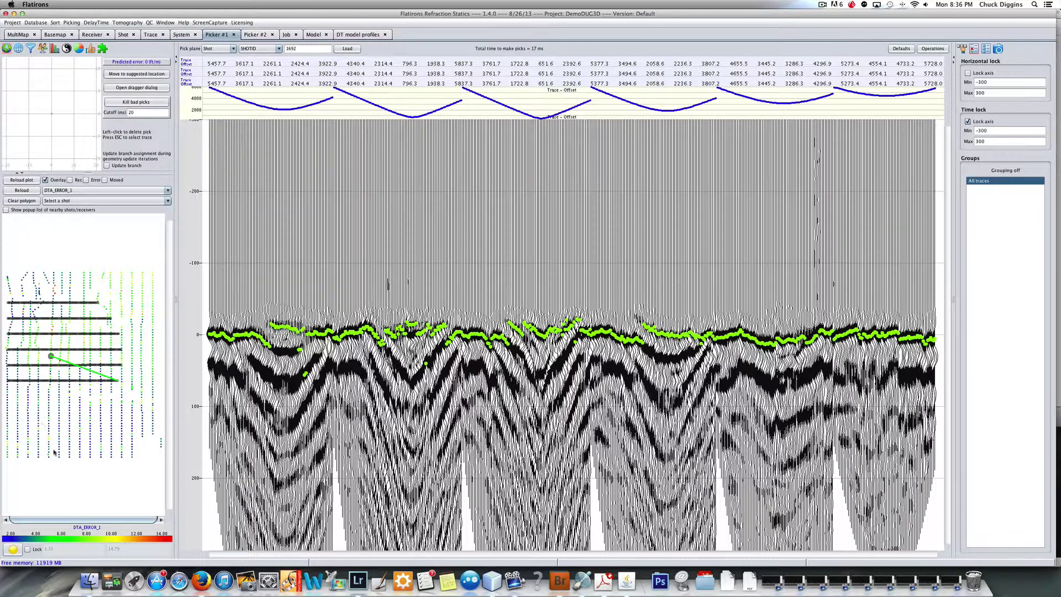
{"action": "left_click", "coordinate": [47, 431]}
{"action": "left_click", "coordinate": [110, 423]}
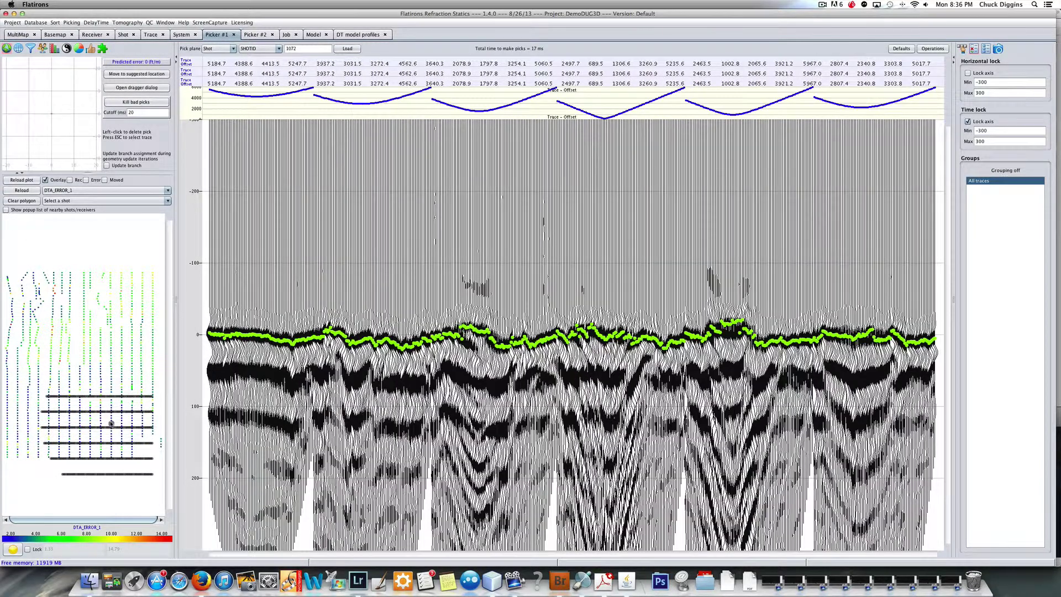
{"action": "left_click", "coordinate": [128, 391]}
{"action": "left_click", "coordinate": [125, 333]}
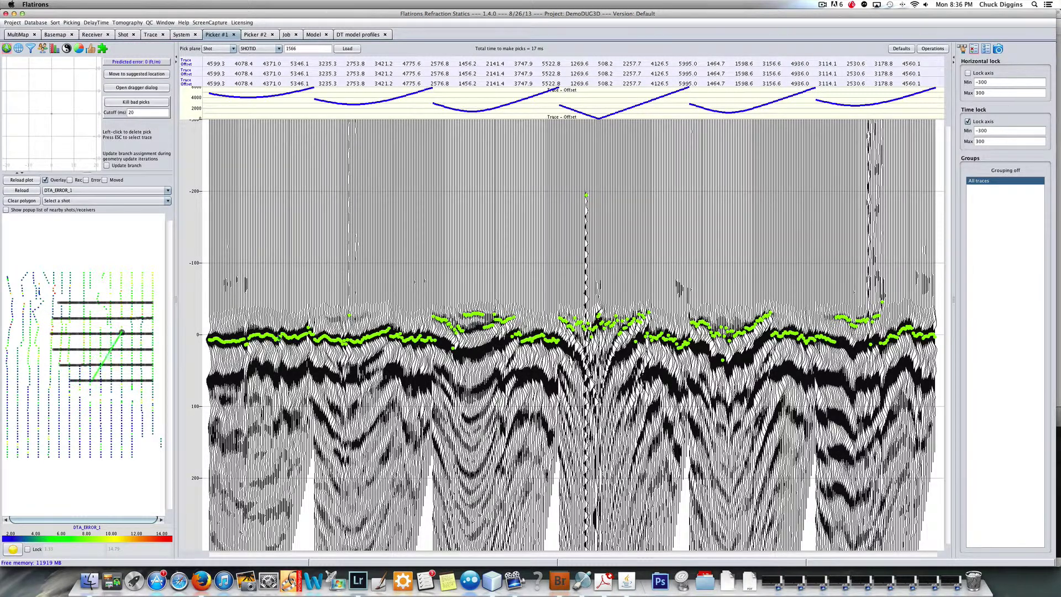
{"action": "left_click", "coordinate": [110, 294]}
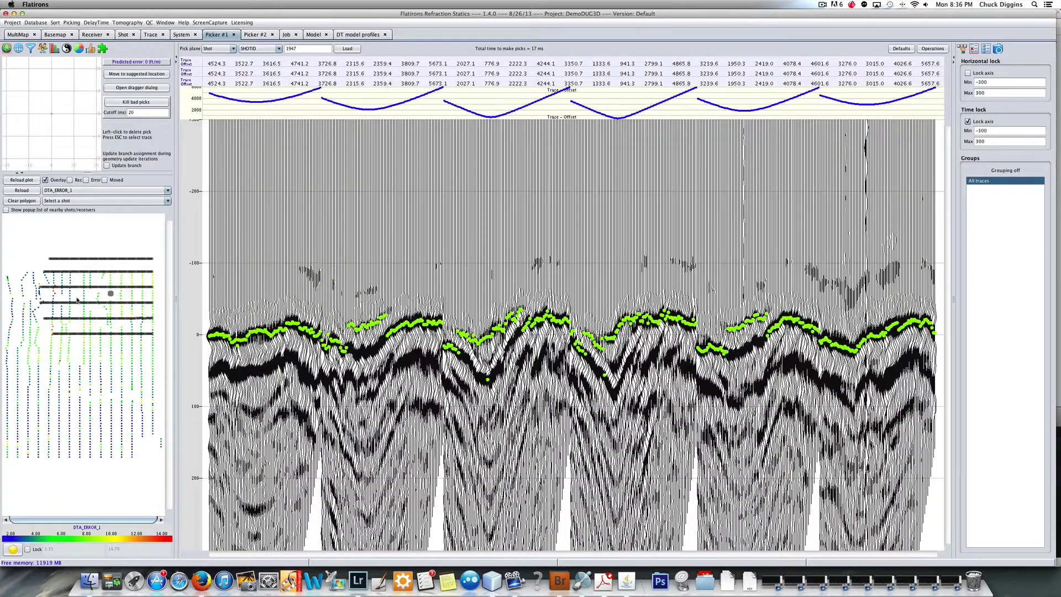
{"action": "left_click", "coordinate": [77, 300]}
{"action": "left_click", "coordinate": [90, 326]}
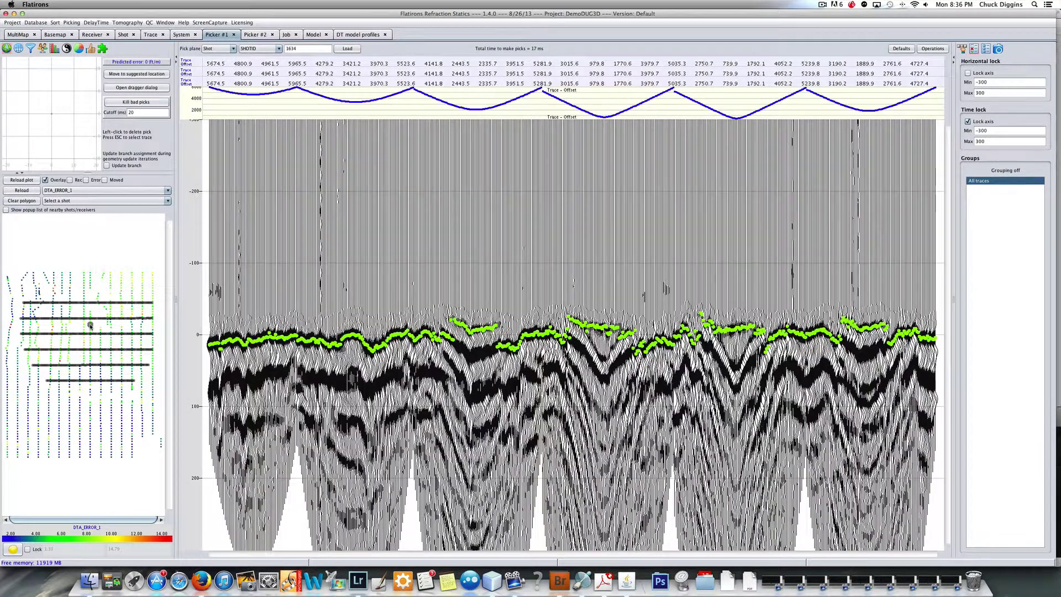
{"action": "left_click", "coordinate": [117, 369]}
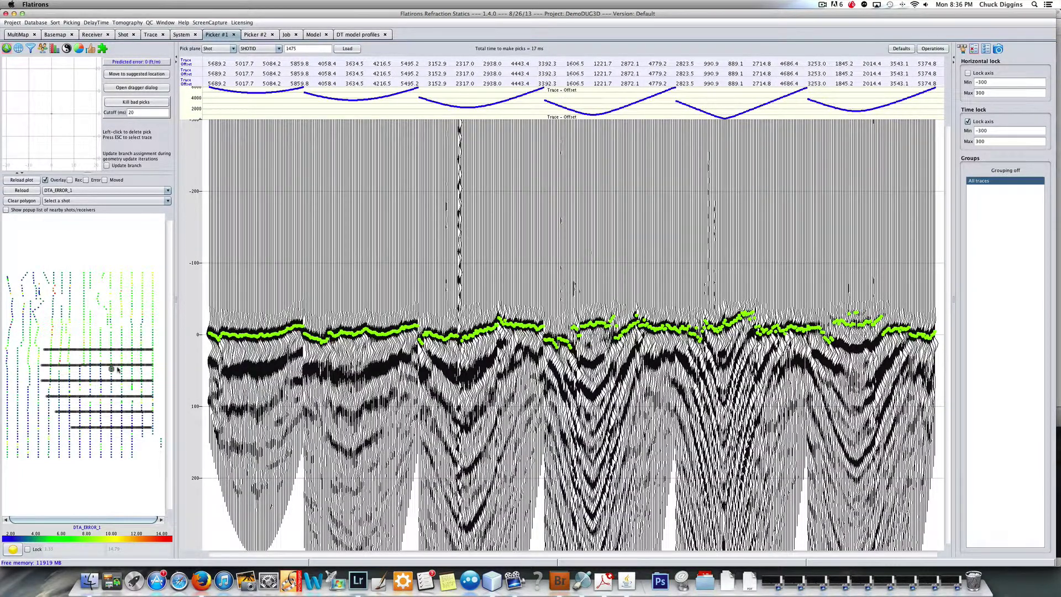
Run the threshold picker as a batch job and copy the FBP_TAP picks over FBP_User, declining the delay time analysis.
{"action": "left_click", "coordinate": [30, 49]}
{"action": "left_click", "coordinate": [85, 291]}
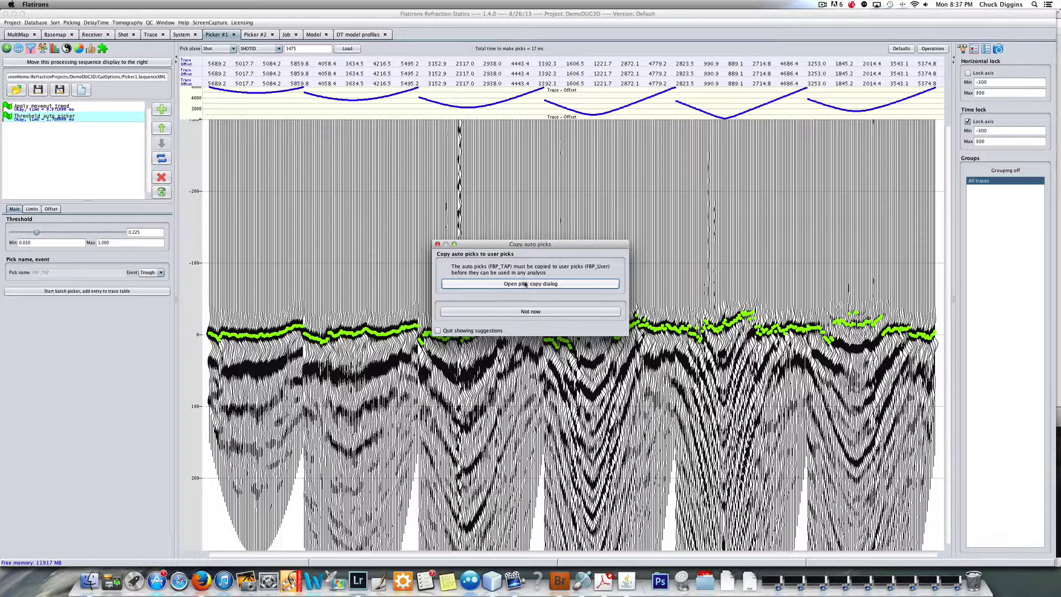
{"action": "left_click", "coordinate": [526, 284]}
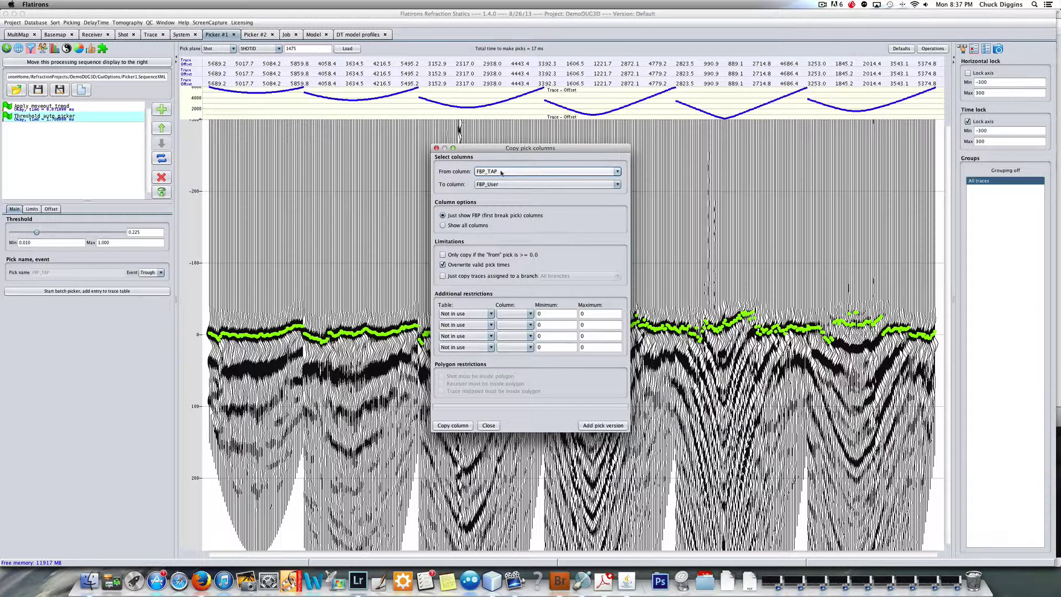
{"action": "left_click", "coordinate": [449, 426]}
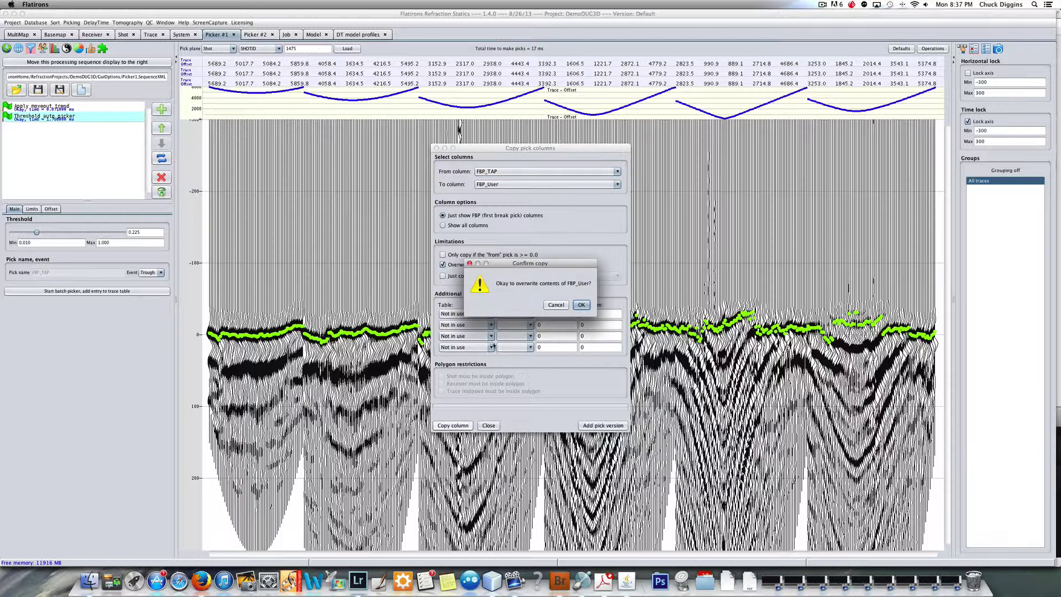
{"action": "left_click", "coordinate": [581, 305]}
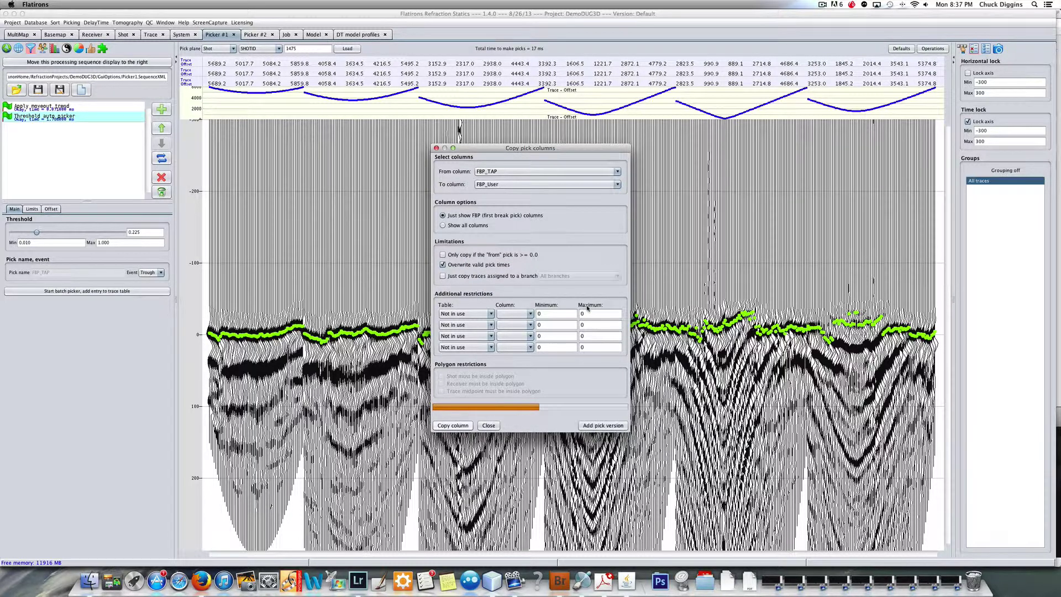
{"action": "left_click", "coordinate": [489, 427]}
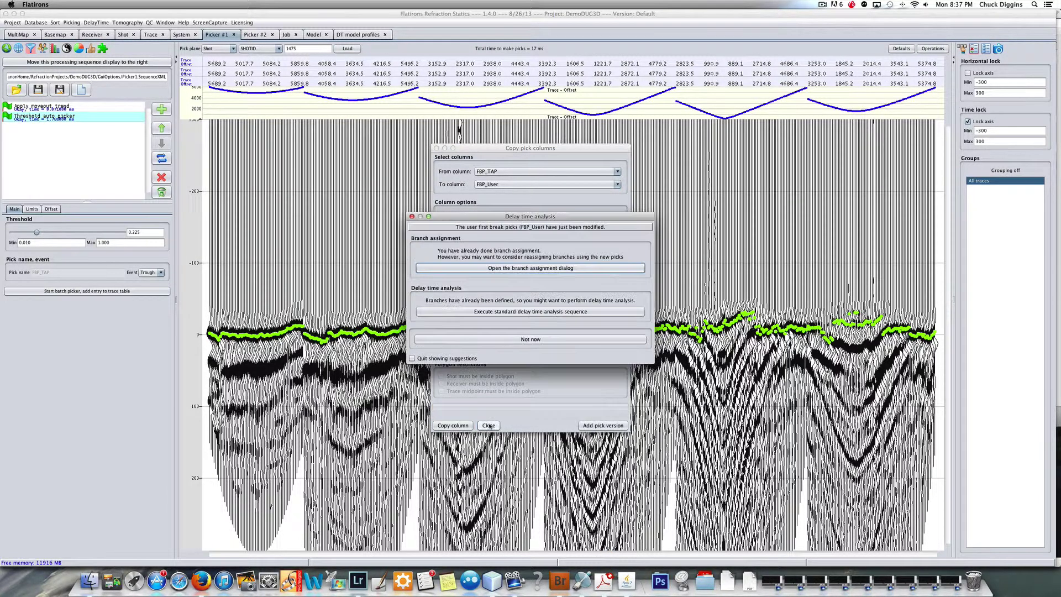
{"action": "left_click", "coordinate": [530, 339]}
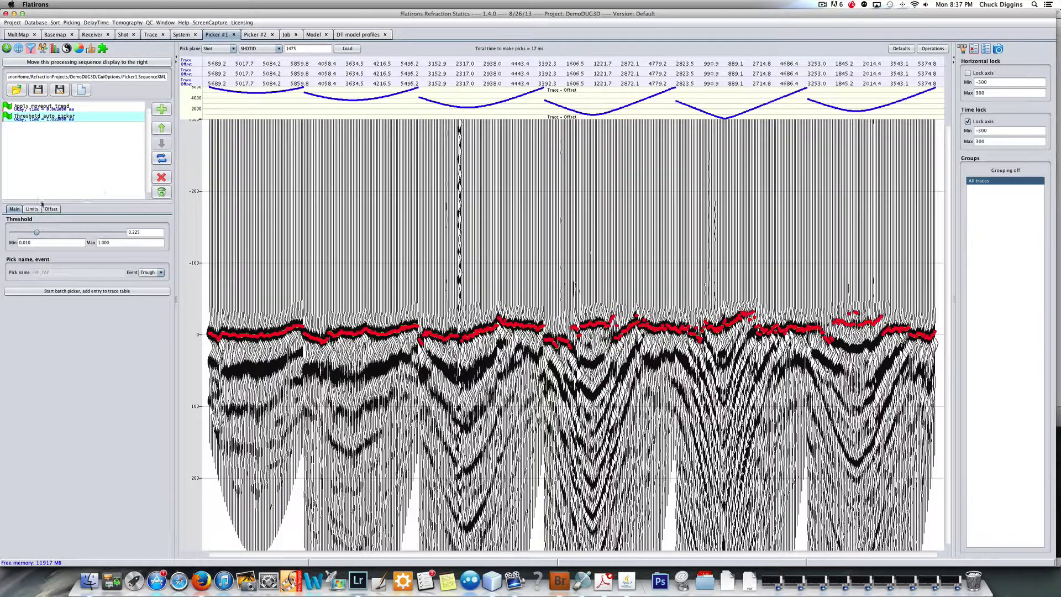
Reload the current shot and remove the Threshold auto picker from the processing sequence.
{"action": "left_click", "coordinate": [347, 50]}
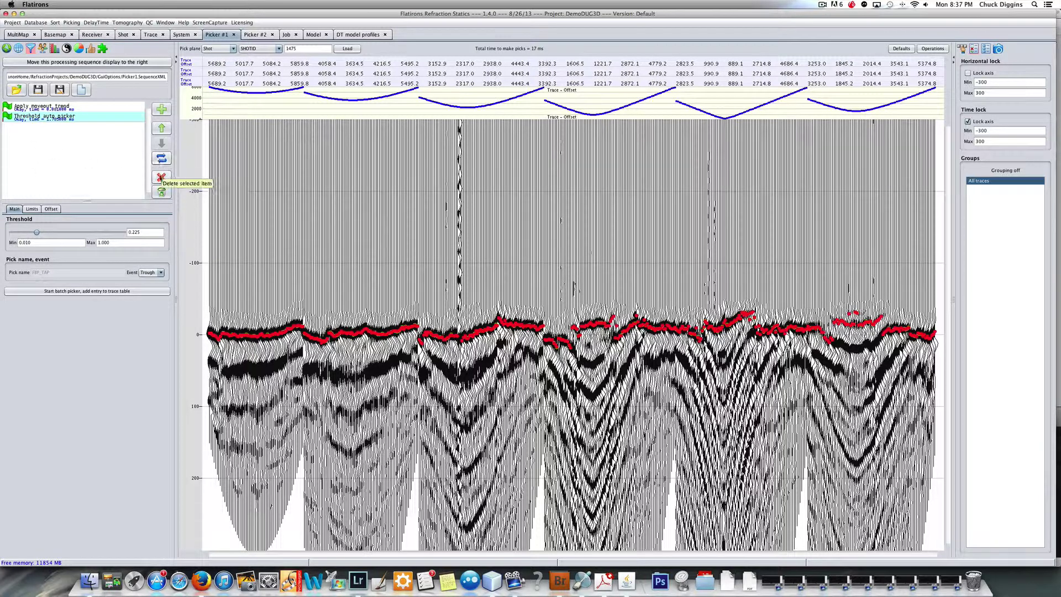
{"action": "left_click", "coordinate": [161, 177]}
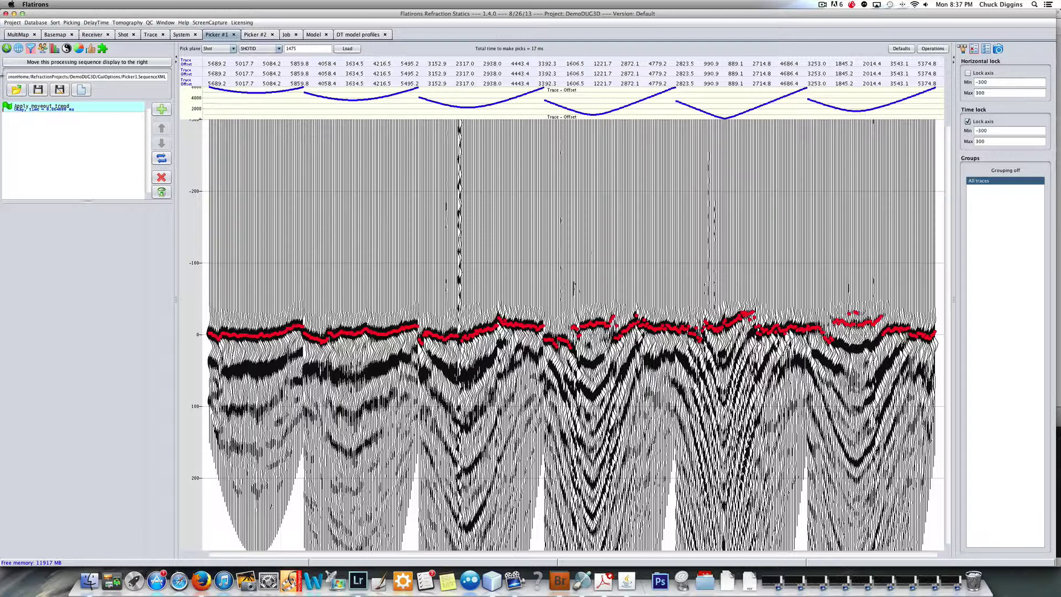
Check the copied FBP_User picks on several shots across the survey from the basemap.
{"action": "left_click", "coordinate": [6, 48]}
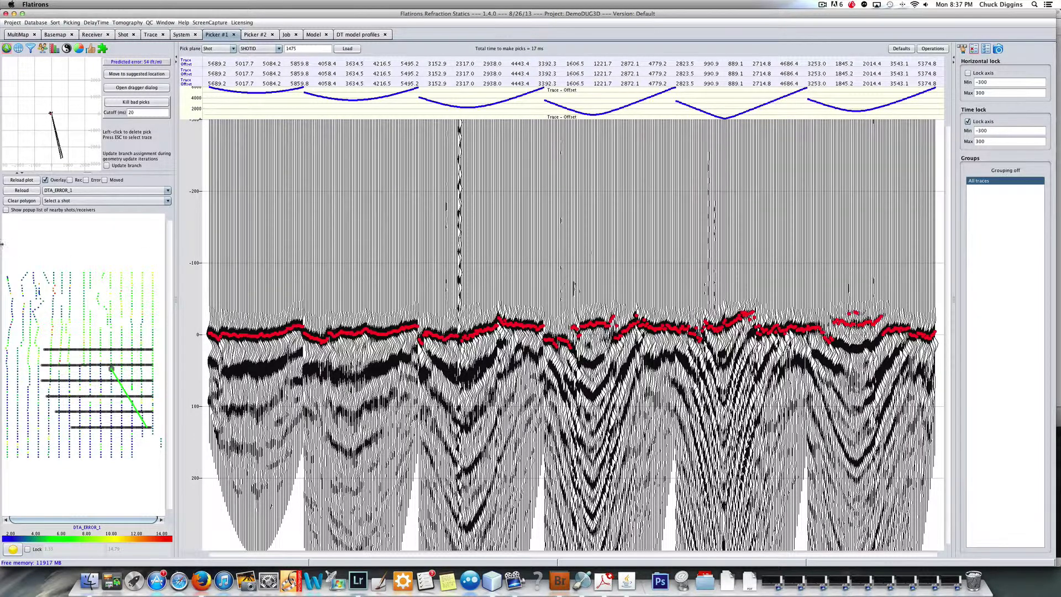
{"action": "left_click", "coordinate": [37, 331]}
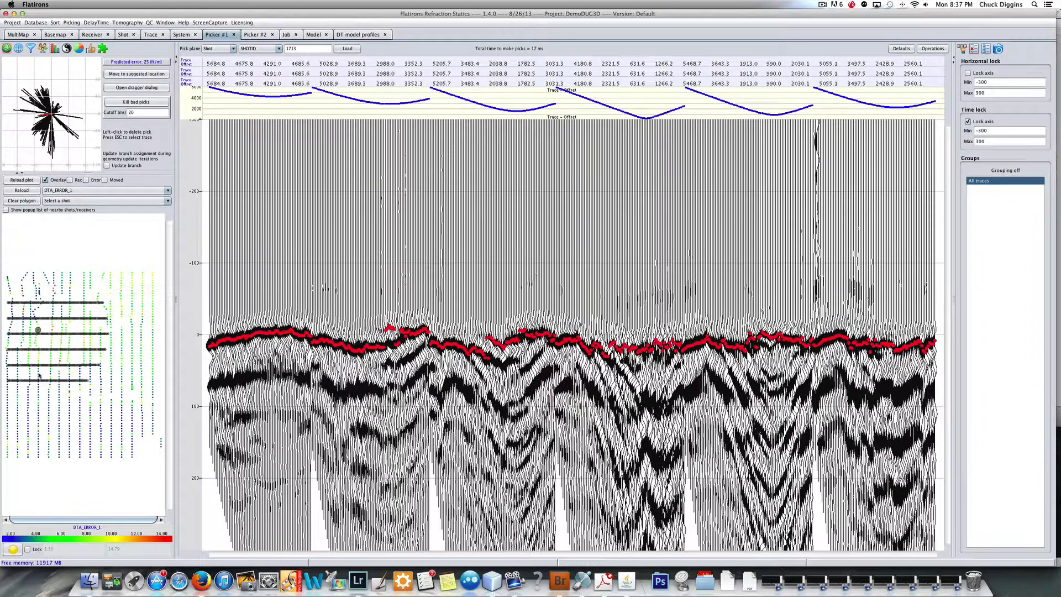
{"action": "left_click", "coordinate": [44, 393]}
{"action": "left_click", "coordinate": [70, 408]}
{"action": "left_click", "coordinate": [100, 349]}
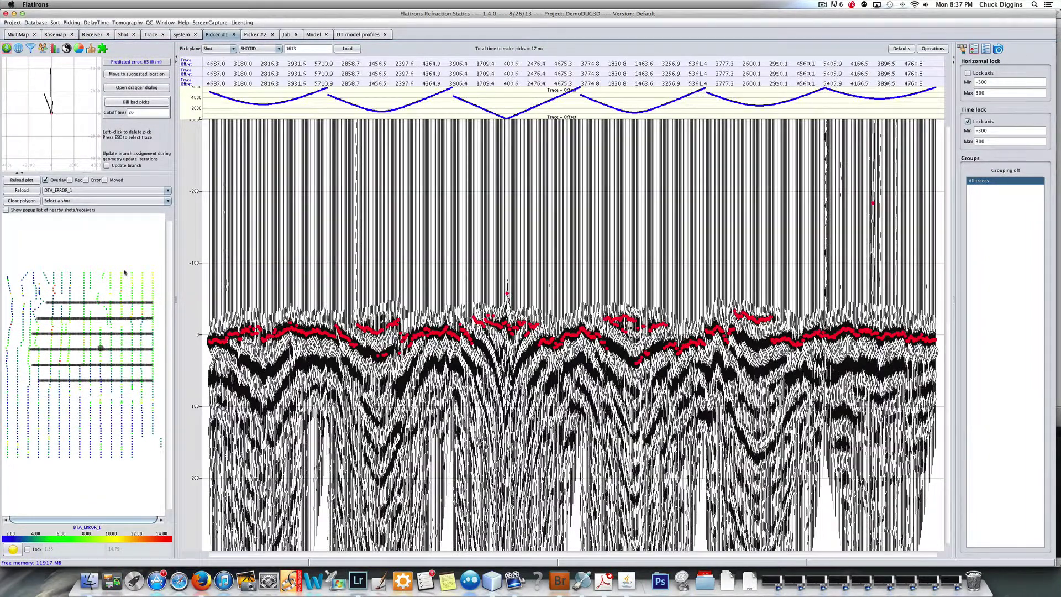
{"action": "left_click", "coordinate": [132, 317]}
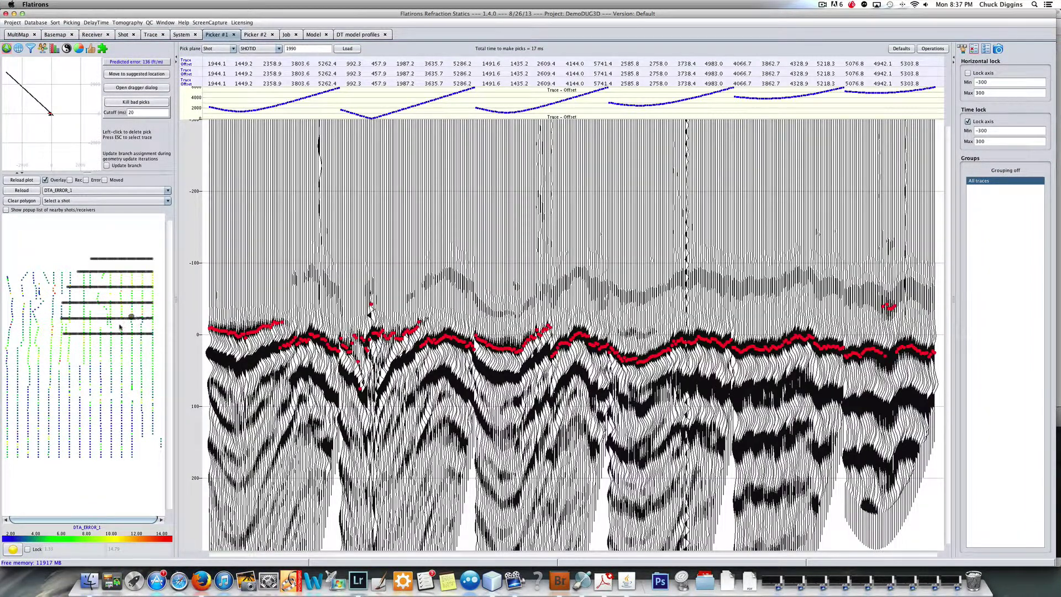
Open the 3D tomography window with the demo1 model's surface elevation map.
{"action": "left_click", "coordinate": [128, 23]}
{"action": "left_click", "coordinate": [139, 34]}
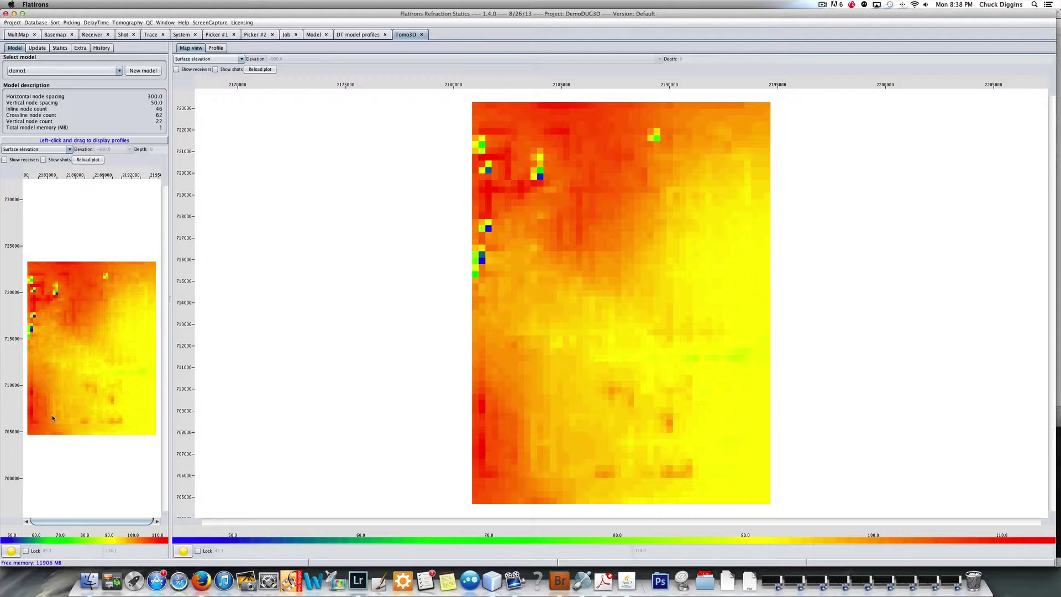
Start a new 3D tomography model and enter demo1 as its name.
{"action": "left_click", "coordinate": [146, 72]}
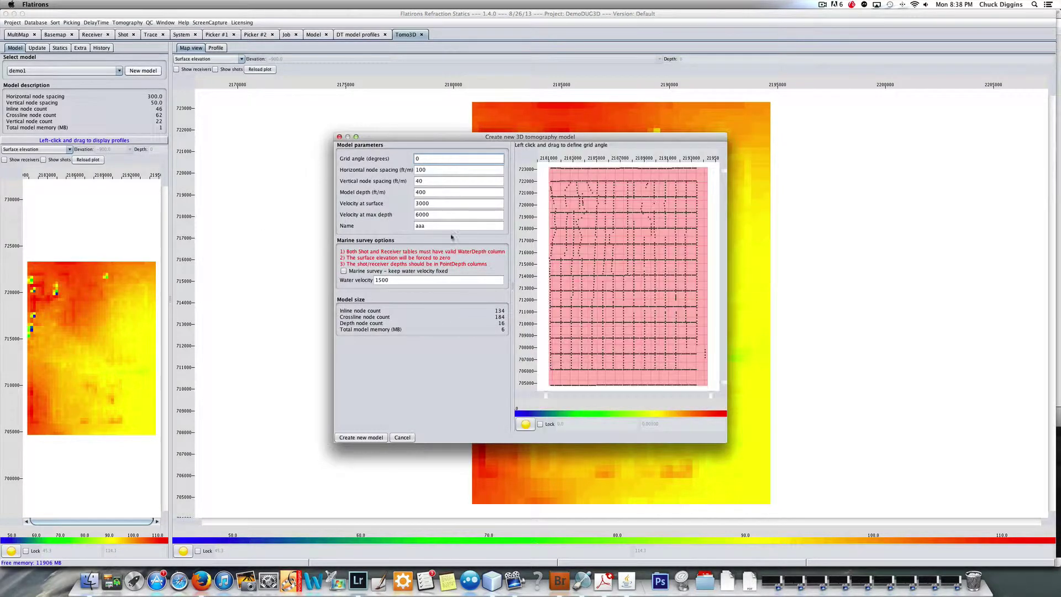
{"action": "double_click", "coordinate": [439, 224]}
{"action": "type", "text": "dmo2"}
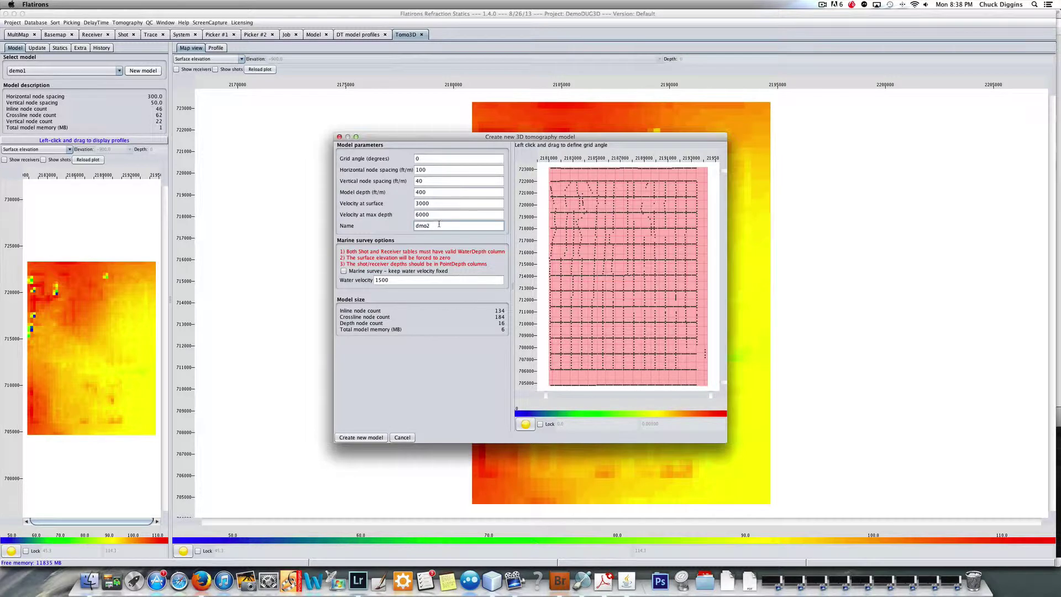
{"action": "key", "text": "BackSpace"}
{"action": "key", "text": "BackSpace"}
{"action": "key", "text": "BackSpace"}
{"action": "type", "text": "emo1"}
Set the new model's horizontal node spacing to 300, vertical node spacing to 100 and model depth to 500.
{"action": "double_click", "coordinate": [441, 171]}
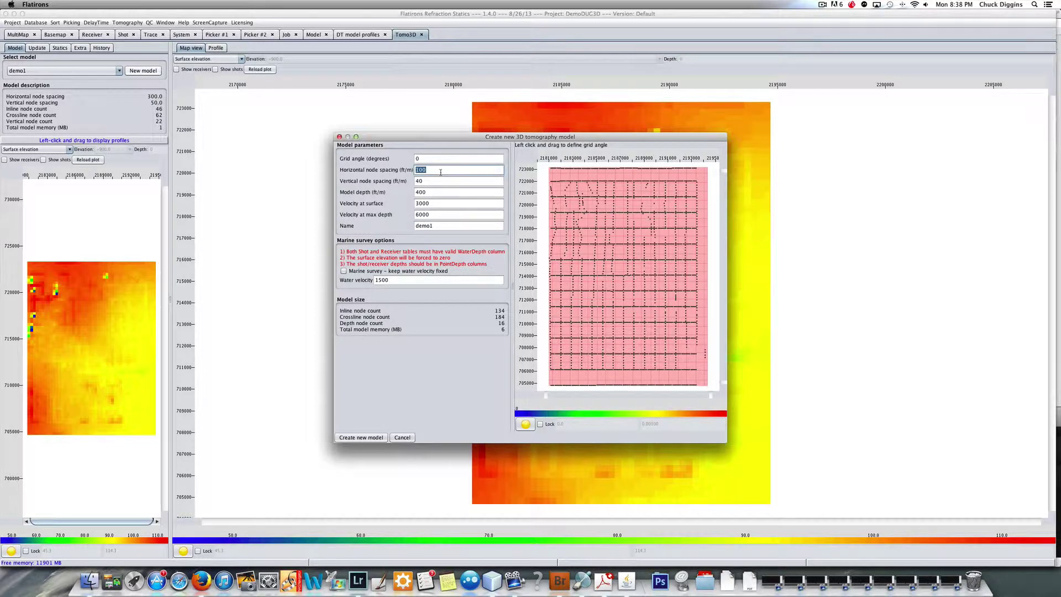
{"action": "type", "text": "300"}
{"action": "double_click", "coordinate": [429, 181]}
{"action": "type", "text": "100"}
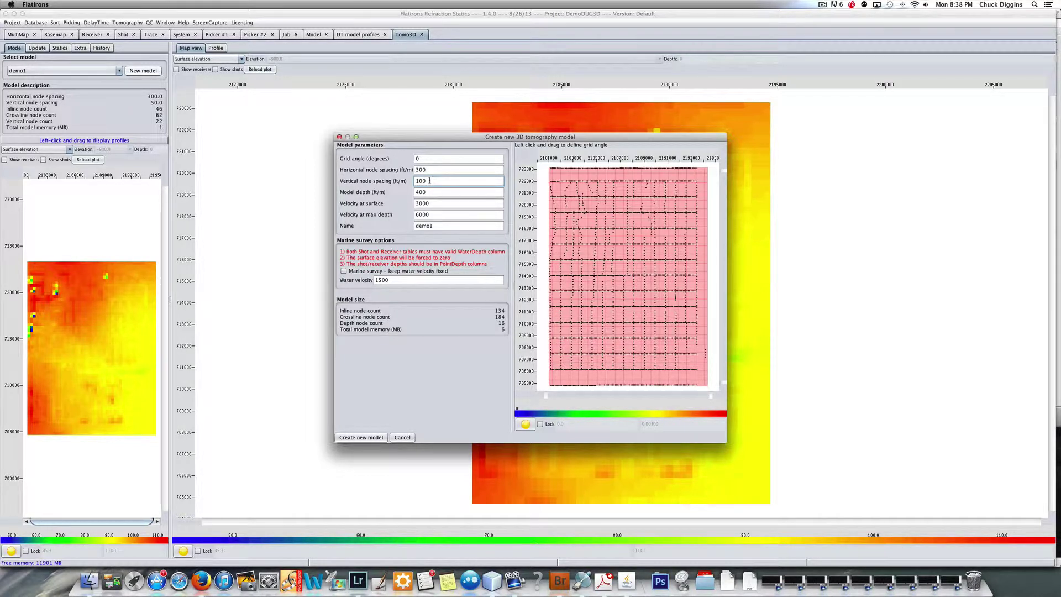
{"action": "double_click", "coordinate": [429, 193]}
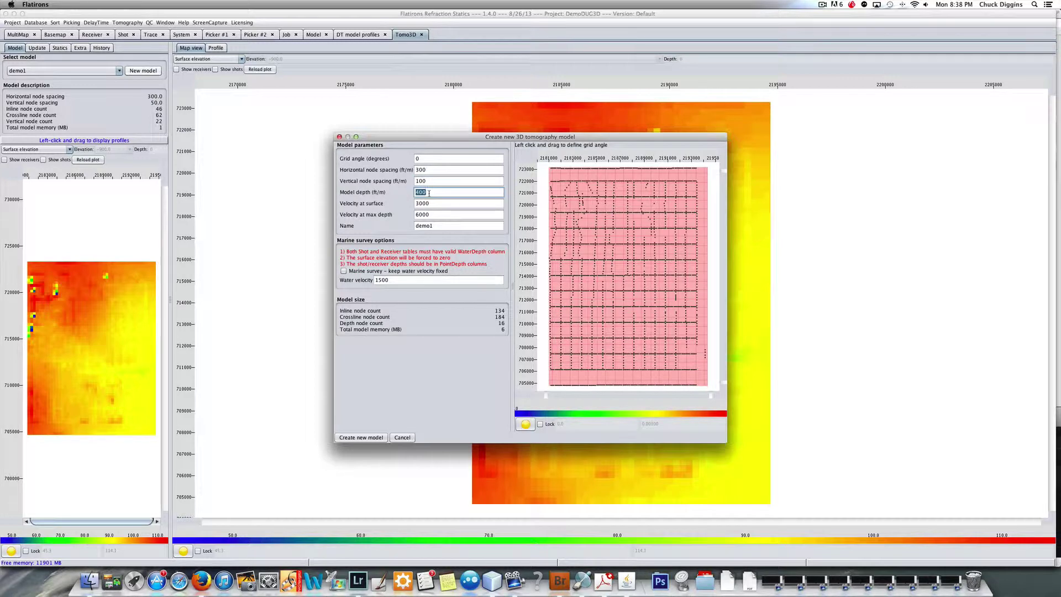
{"action": "type", "text": "500"}
Set the velocity at surface to 5000 and at max depth to 7500, and try to create the model.
{"action": "double_click", "coordinate": [445, 203]}
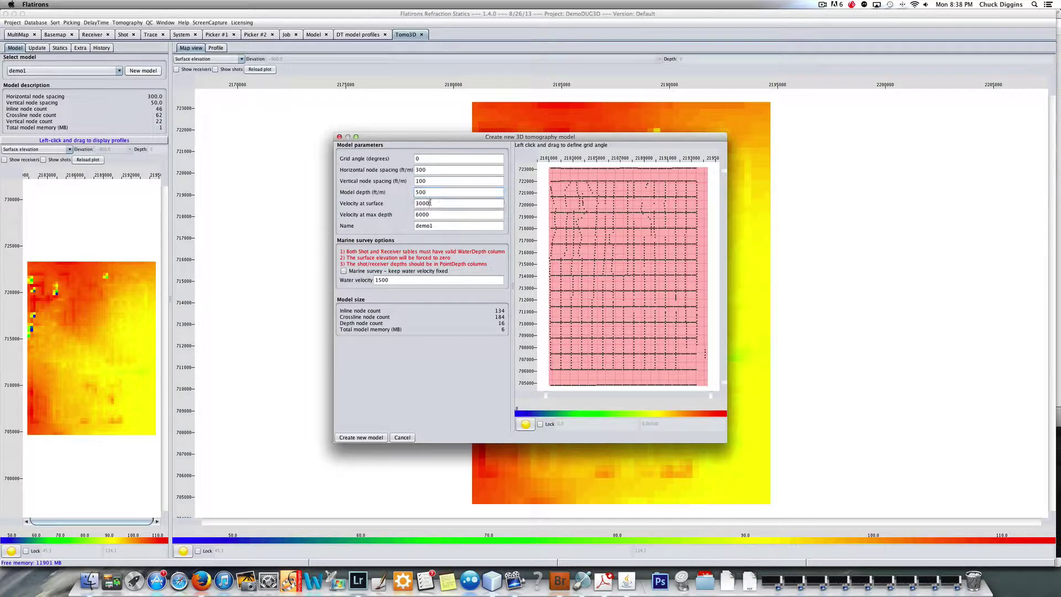
{"action": "type", "text": "5000"}
{"action": "double_click", "coordinate": [442, 215]}
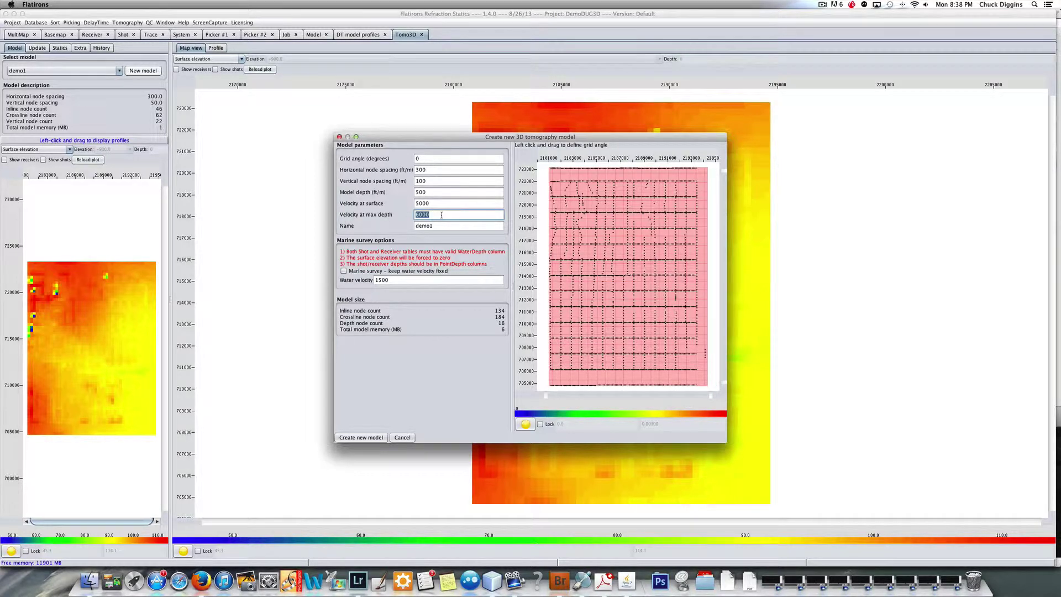
{"action": "type", "text": "75"}
{"action": "left_click", "coordinate": [365, 437]}
{"action": "left_click", "coordinate": [365, 438]}
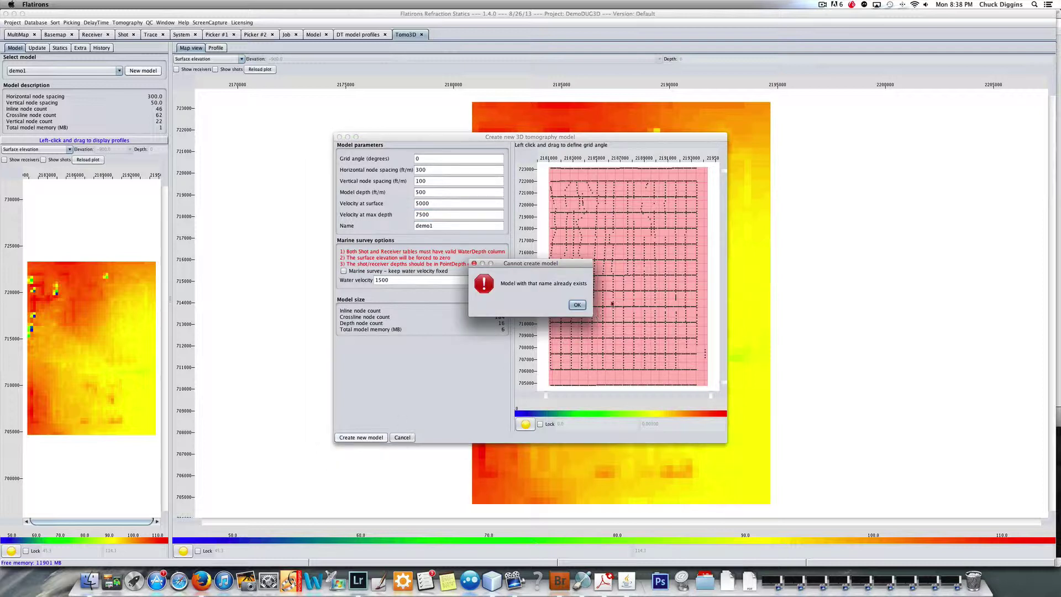
Create the model under the name demo2 and display a diagonal profile across its map from southwest to northeast.
{"action": "left_click", "coordinate": [577, 305]}
{"action": "left_click", "coordinate": [447, 225]}
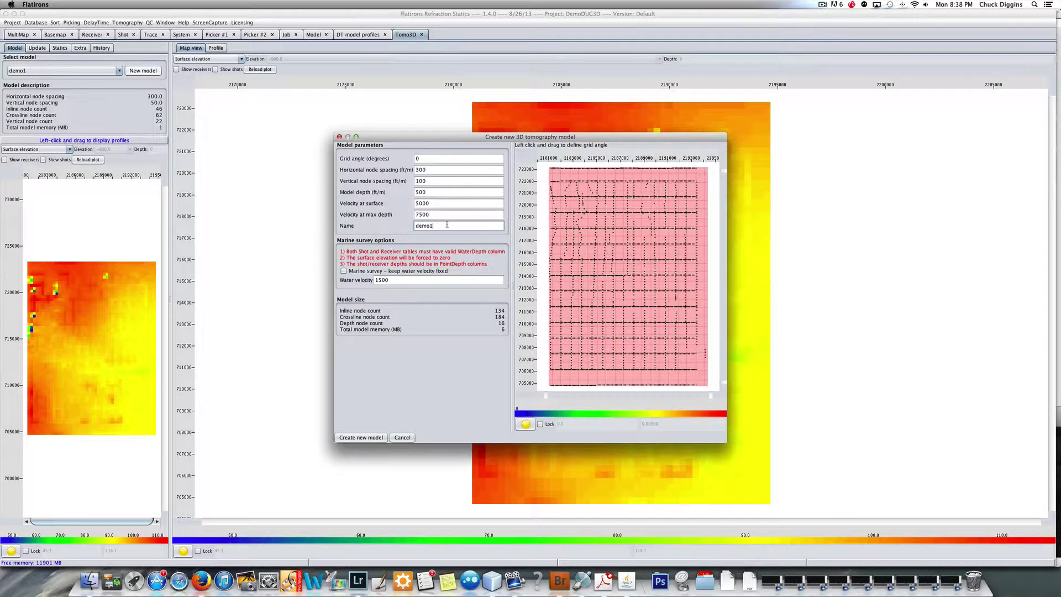
{"action": "left_click", "coordinate": [365, 437]}
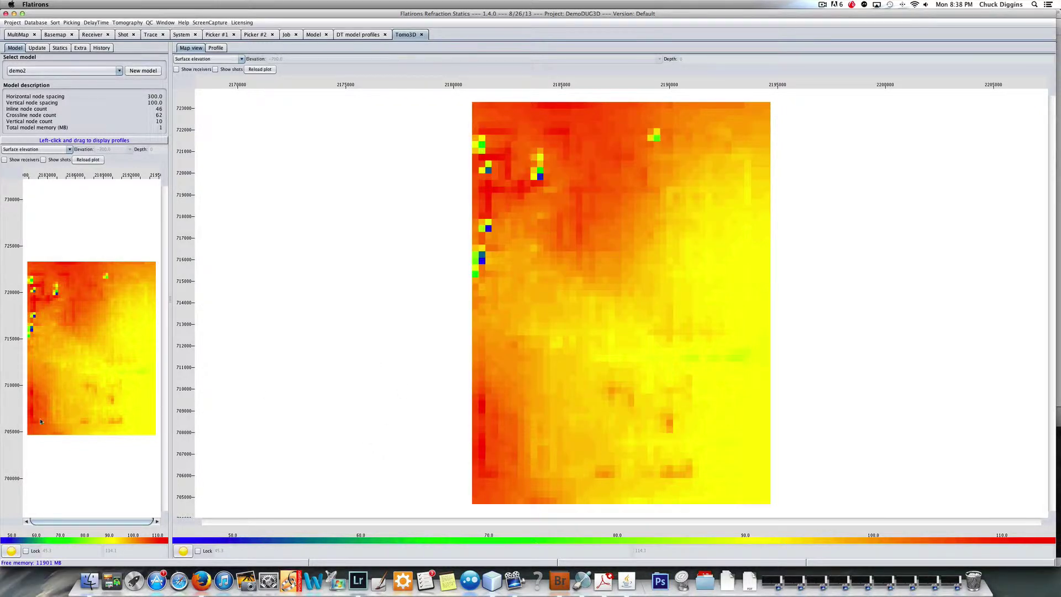
{"action": "left_click_drag", "start_coordinate": [40, 423], "coordinate": [148, 265]}
{"action": "left_click", "coordinate": [223, 49]}
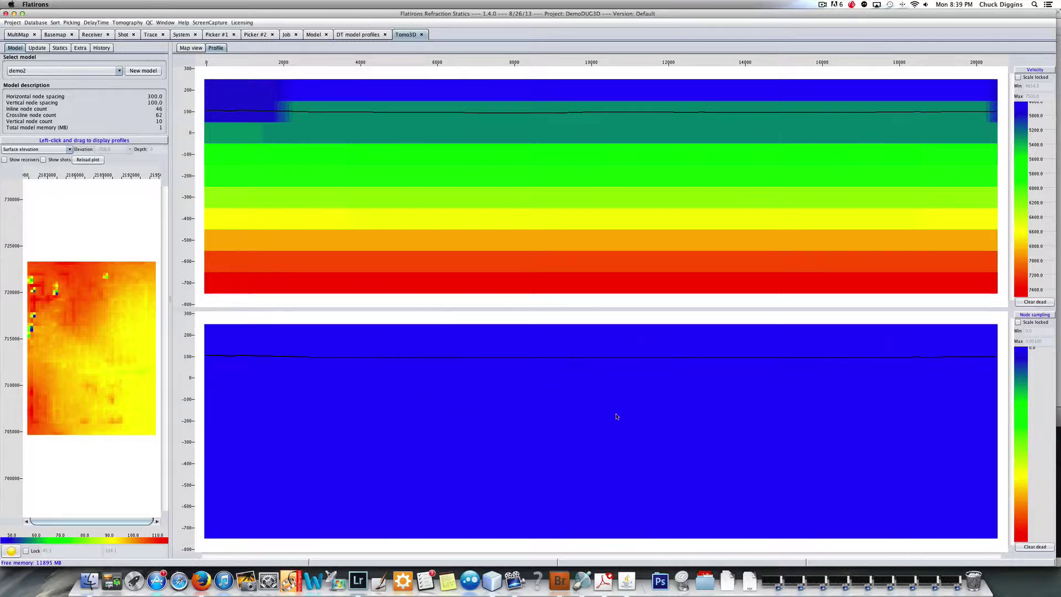
Start the multi-threaded batch update of demo2 on the FBP_User picks with 6 iterations and 5 threads.
{"action": "left_click", "coordinate": [38, 48]}
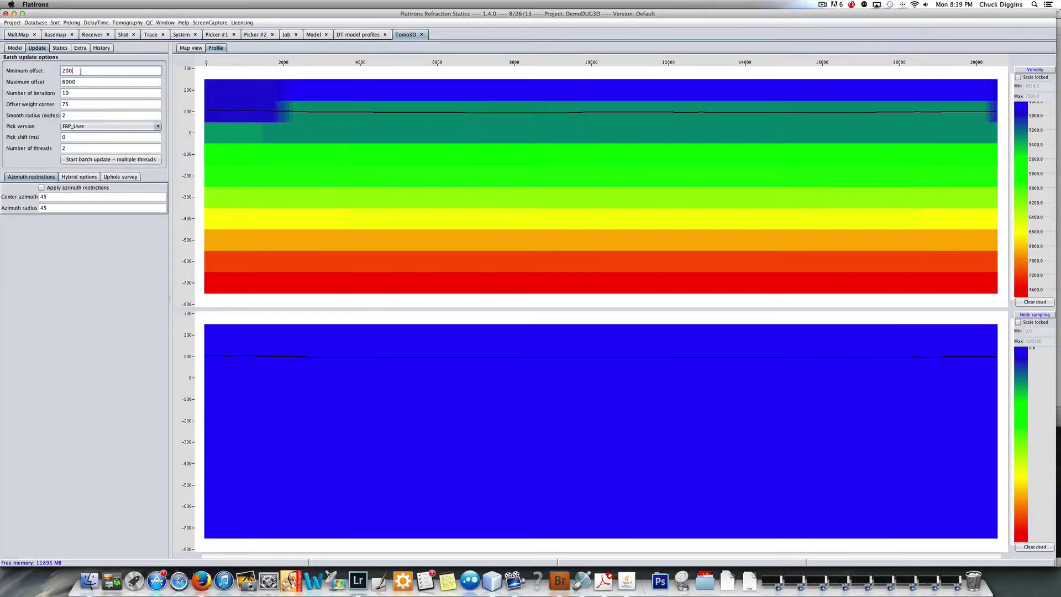
{"action": "double_click", "coordinate": [76, 93]}
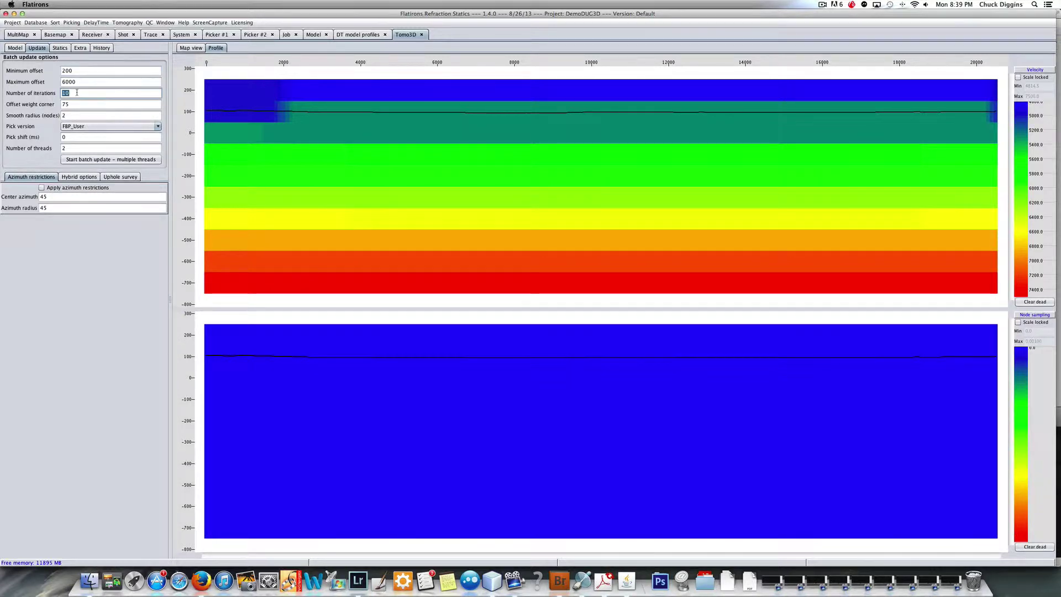
{"action": "type", "text": "6"}
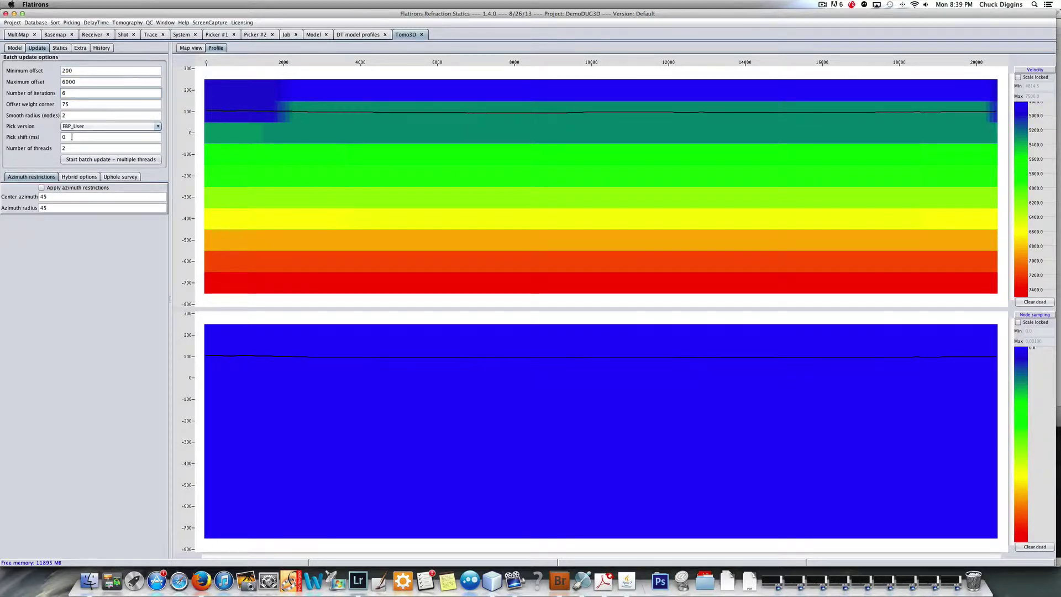
{"action": "double_click", "coordinate": [113, 151]}
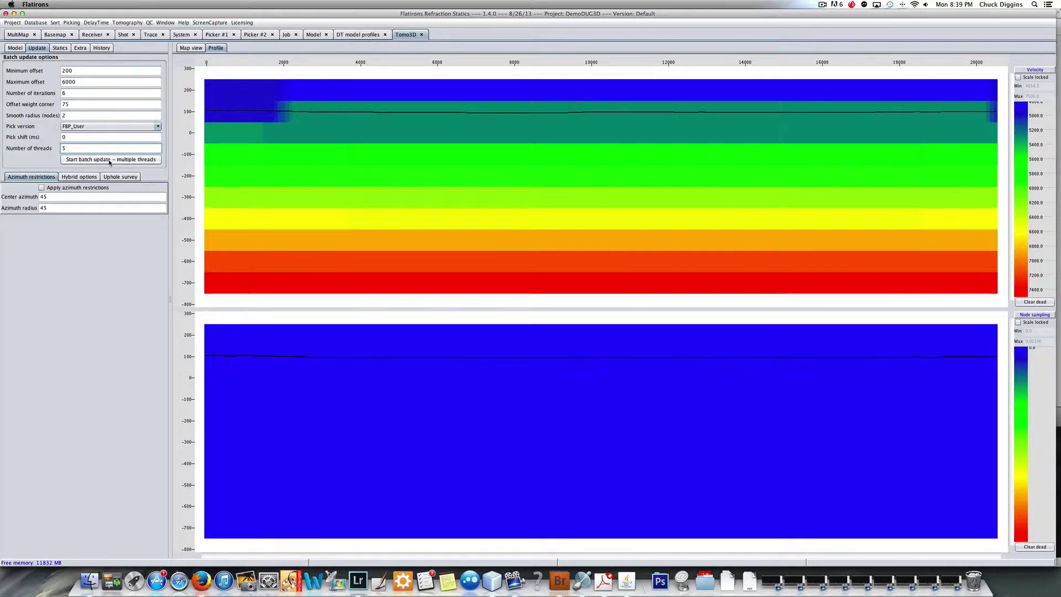
{"action": "left_click", "coordinate": [109, 160]}
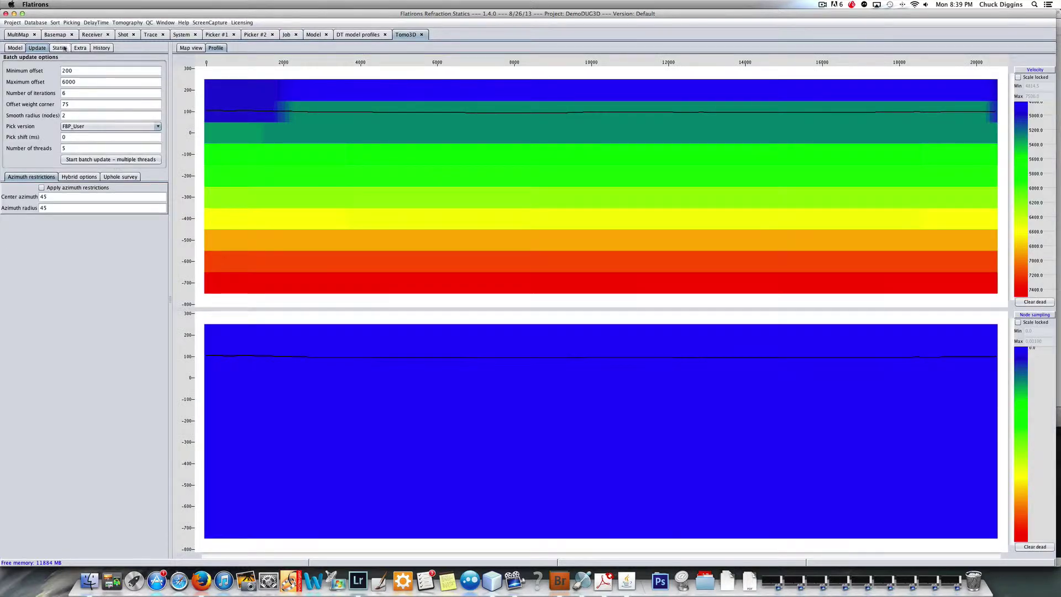
Display the updated demo2 velocity and node sampling profile diagonally across the survey map.
{"action": "left_click", "coordinate": [58, 48]}
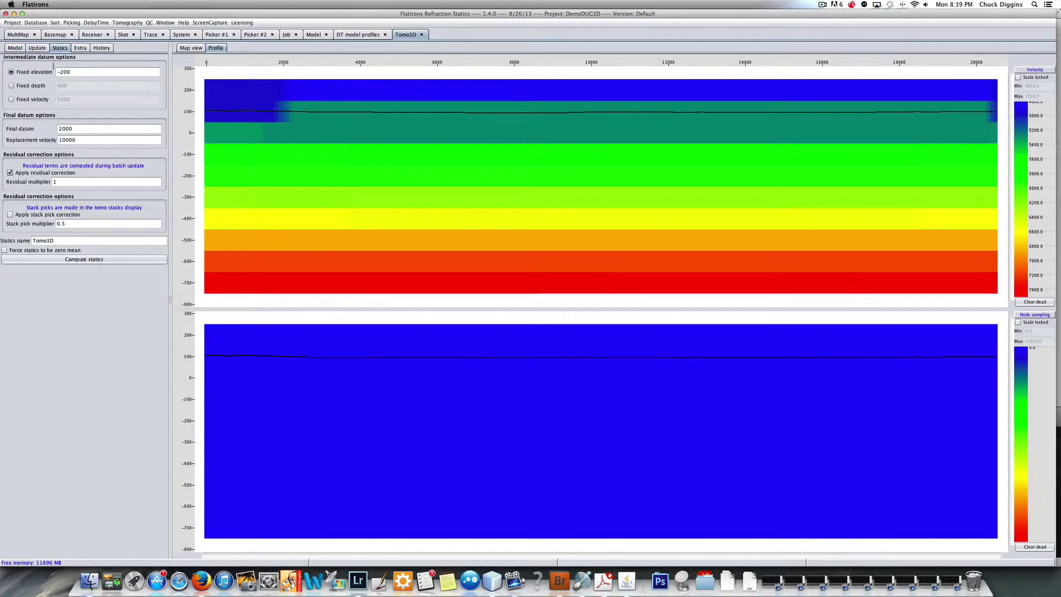
{"action": "left_click", "coordinate": [16, 49]}
{"action": "left_click_drag", "start_coordinate": [36, 420], "coordinate": [139, 284]}
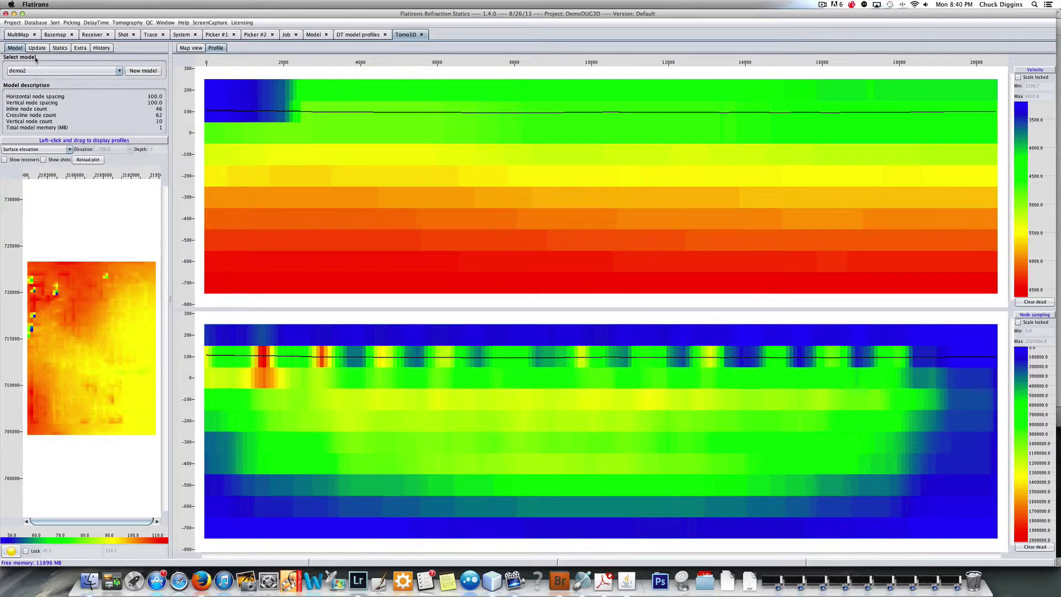
Compute the Tomo3D statics with fixed elevation -400, final datum 100 and replacement velocity 6000, forcing them to zero mean.
{"action": "left_click", "coordinate": [59, 48]}
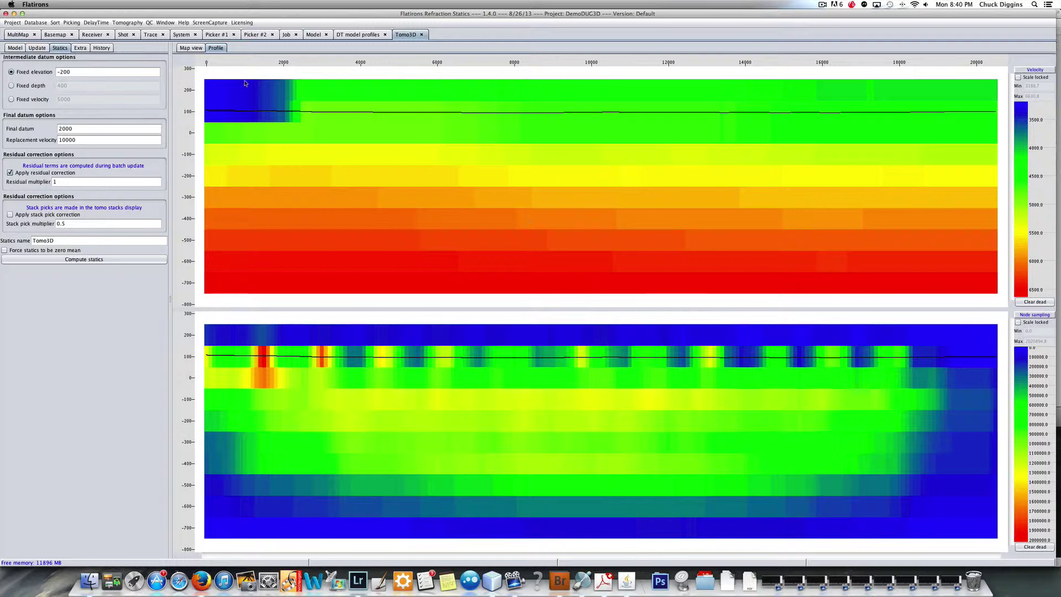
{"action": "double_click", "coordinate": [90, 72]}
{"action": "type", "text": "400"}
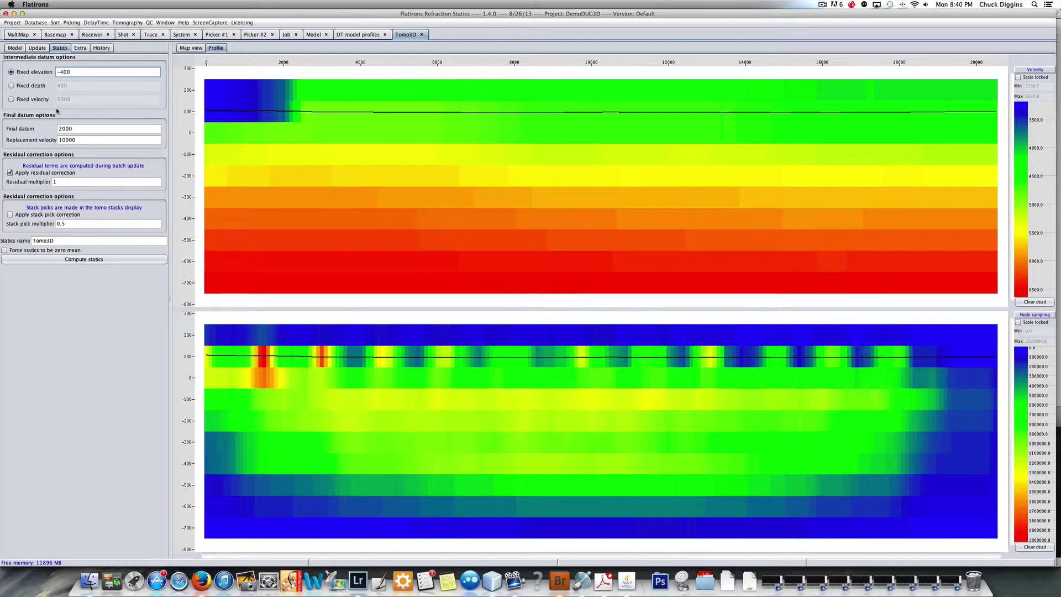
{"action": "double_click", "coordinate": [79, 128]}
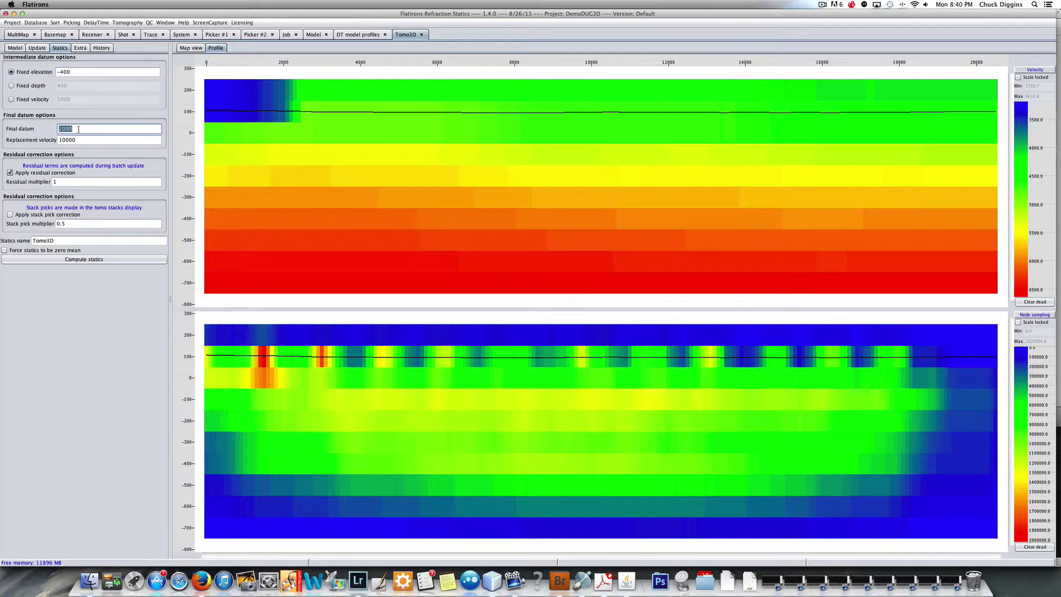
{"action": "type", "text": "10"}
{"action": "double_click", "coordinate": [88, 139]}
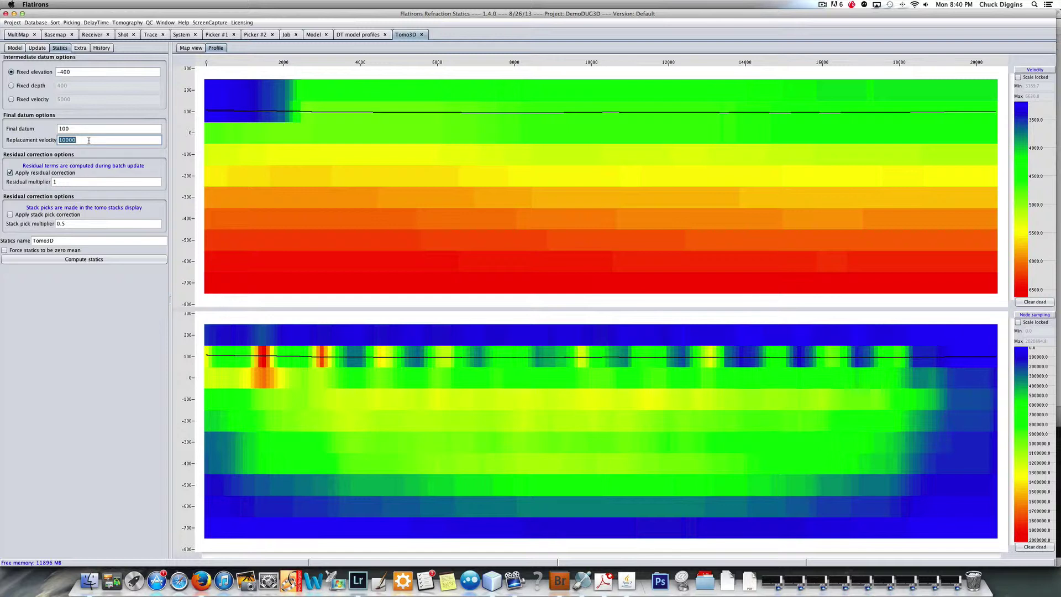
{"action": "type", "text": "600"}
{"action": "left_click", "coordinate": [22, 251]}
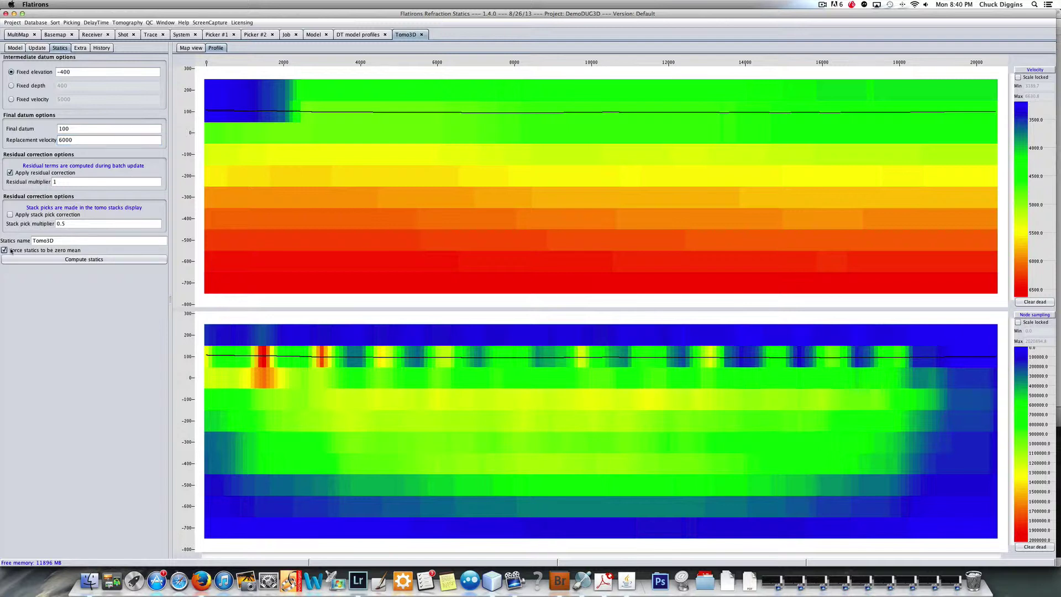
{"action": "left_click", "coordinate": [80, 260]}
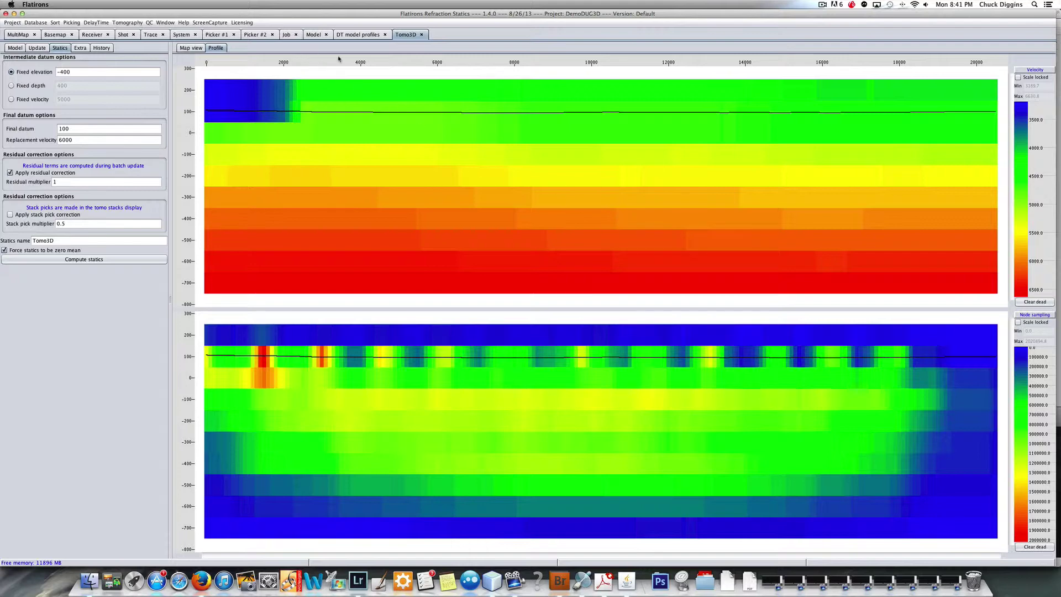
Open the stacking velocity picker and load a sparse CMP gather from the northwest part of the survey.
{"action": "left_click", "coordinate": [149, 22]}
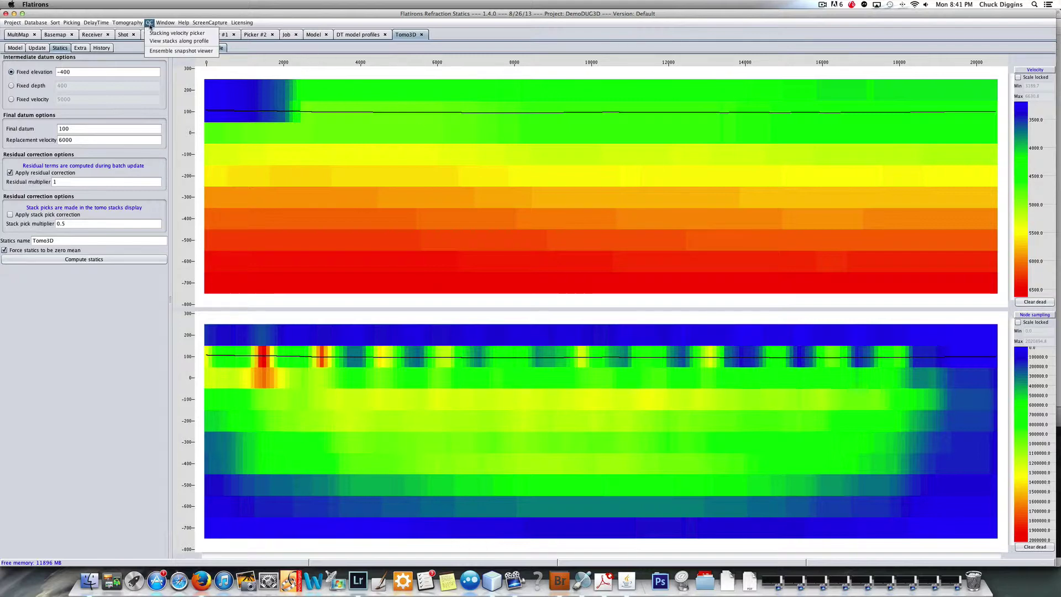
{"action": "left_click", "coordinate": [165, 55]}
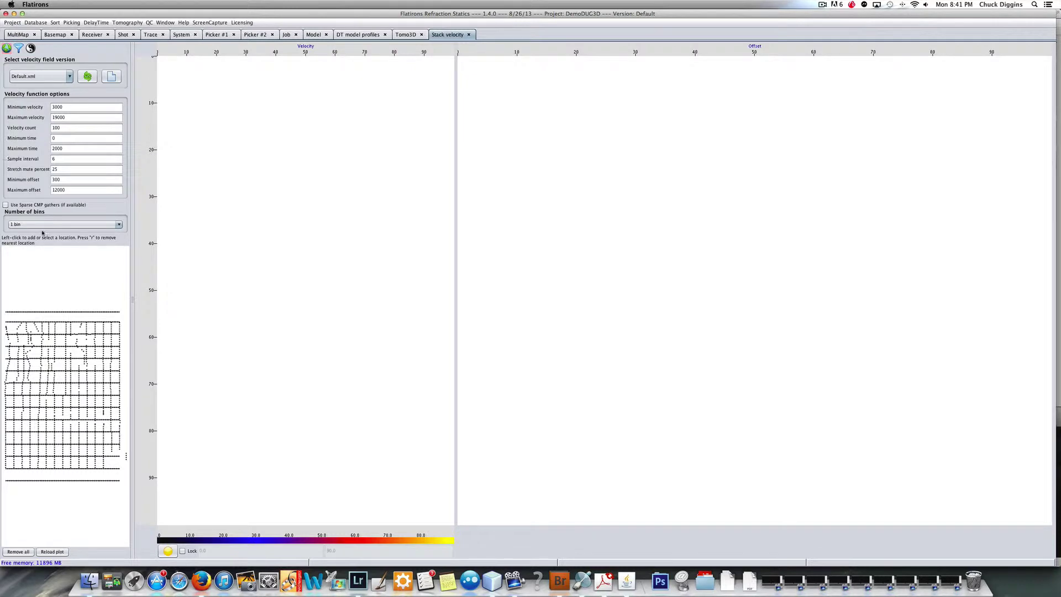
{"action": "left_click", "coordinate": [5, 205]}
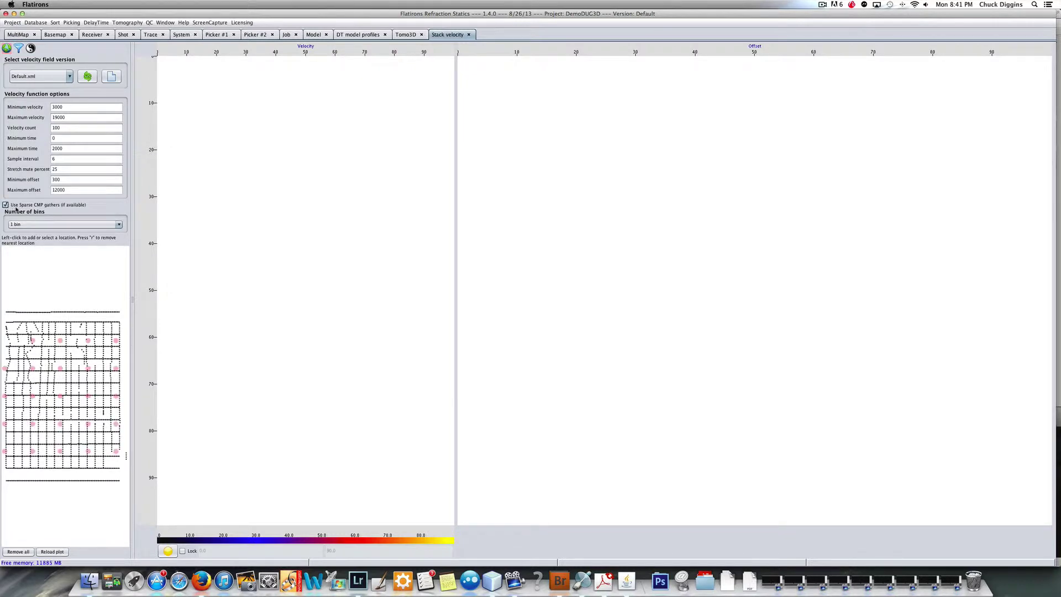
{"action": "left_click", "coordinate": [33, 369]}
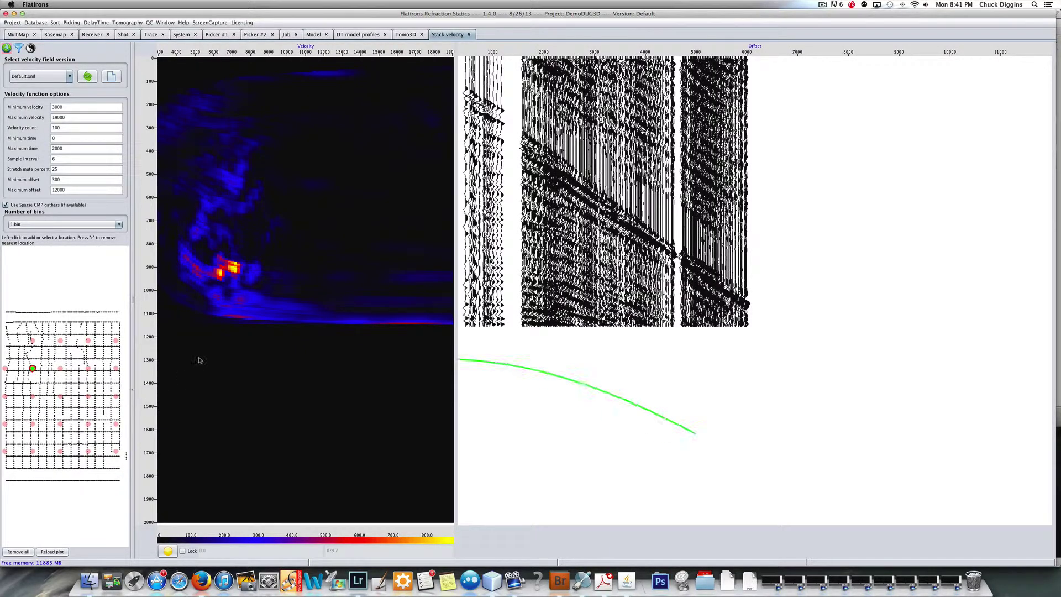
Set the velocity function's maximum time to 1200 and maximum velocity to 9000.
{"action": "double_click", "coordinate": [72, 148]}
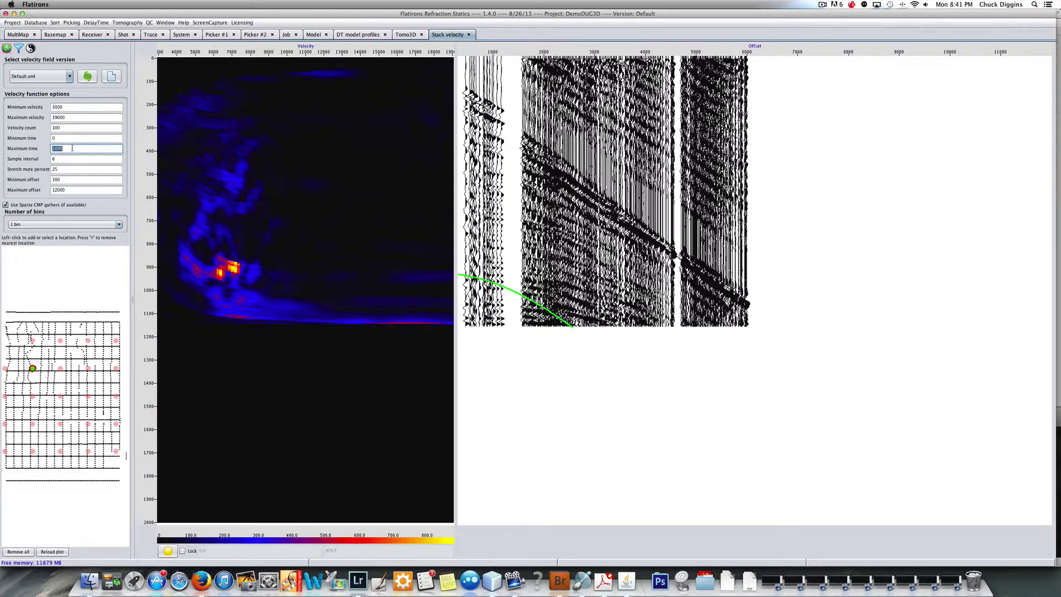
{"action": "type", "text": "120"}
{"action": "key", "text": "Return"}
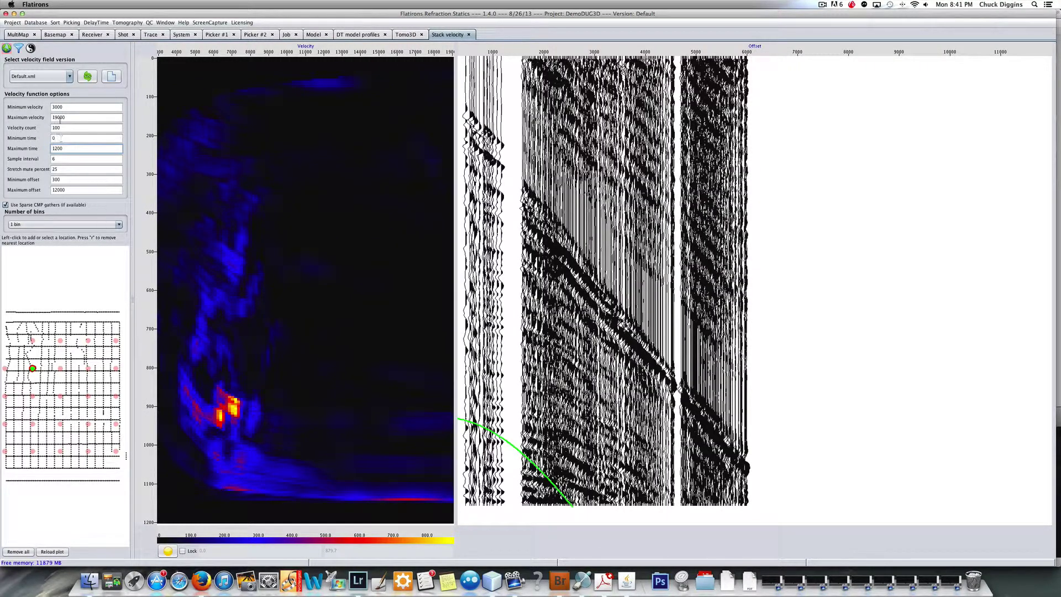
{"action": "left_click", "coordinate": [69, 117]}
{"action": "double_click", "coordinate": [69, 118]}
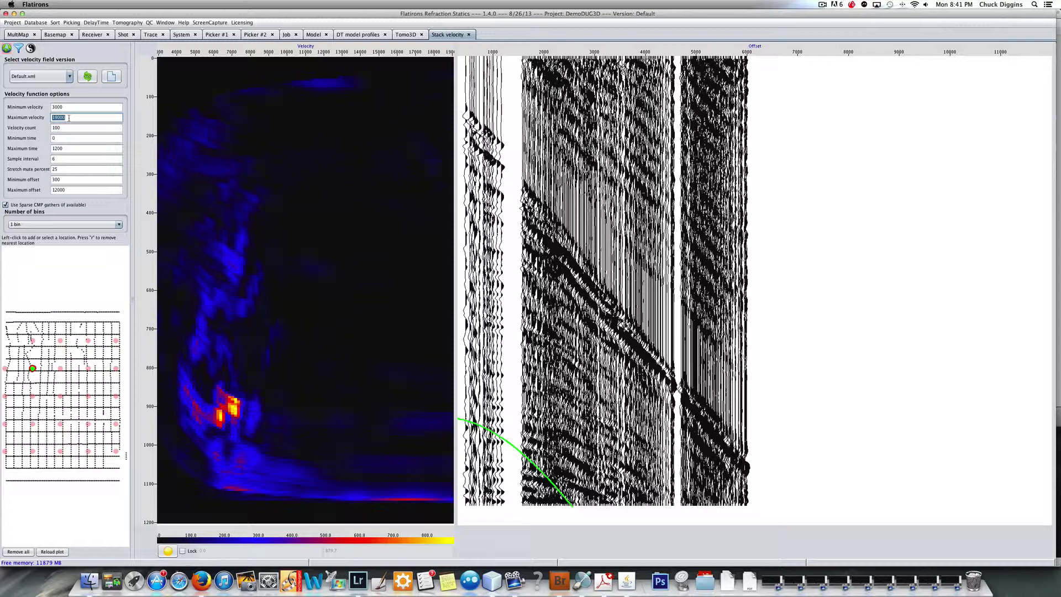
{"action": "type", "text": "90"}
{"action": "key", "text": "Return"}
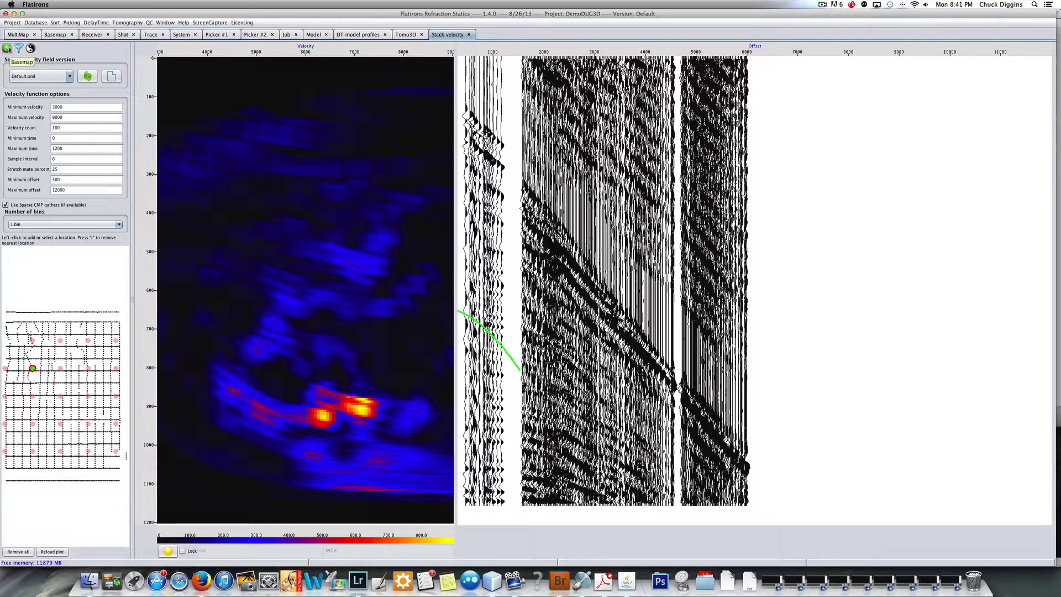
Add refraction statics using the STATICS_Tomo3D column to the gather's processing sequence and apply the sequence.
{"action": "left_click", "coordinate": [18, 48]}
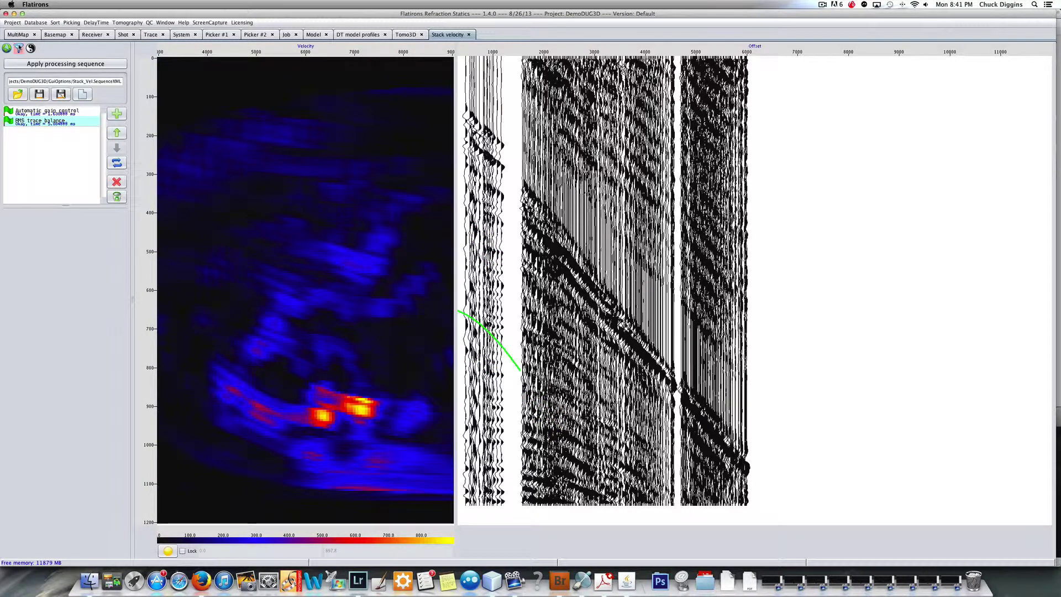
{"action": "left_click", "coordinate": [115, 116]}
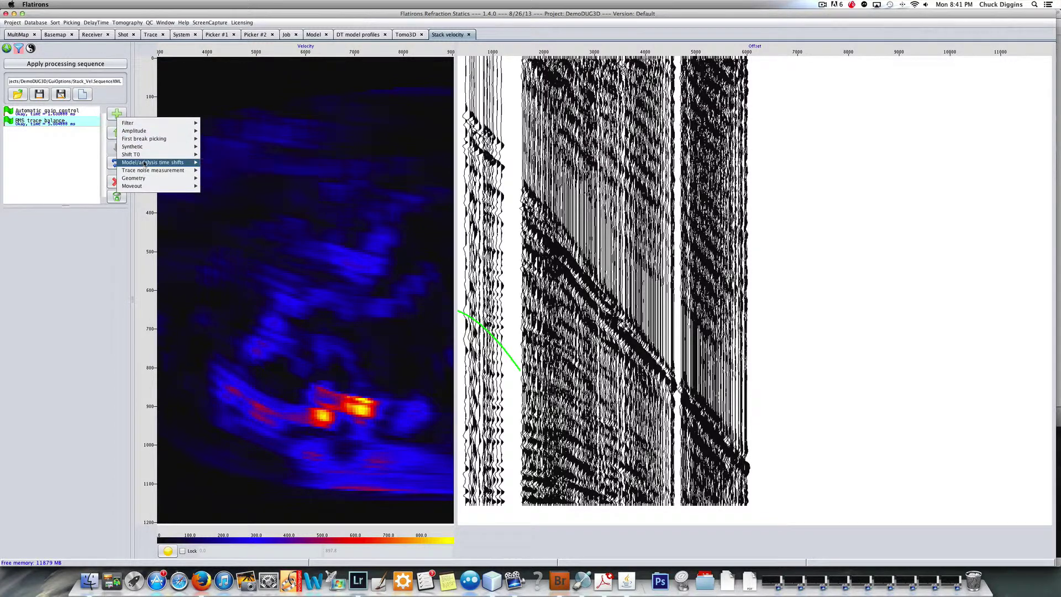
{"action": "mouse_move", "coordinate": [142, 155]}
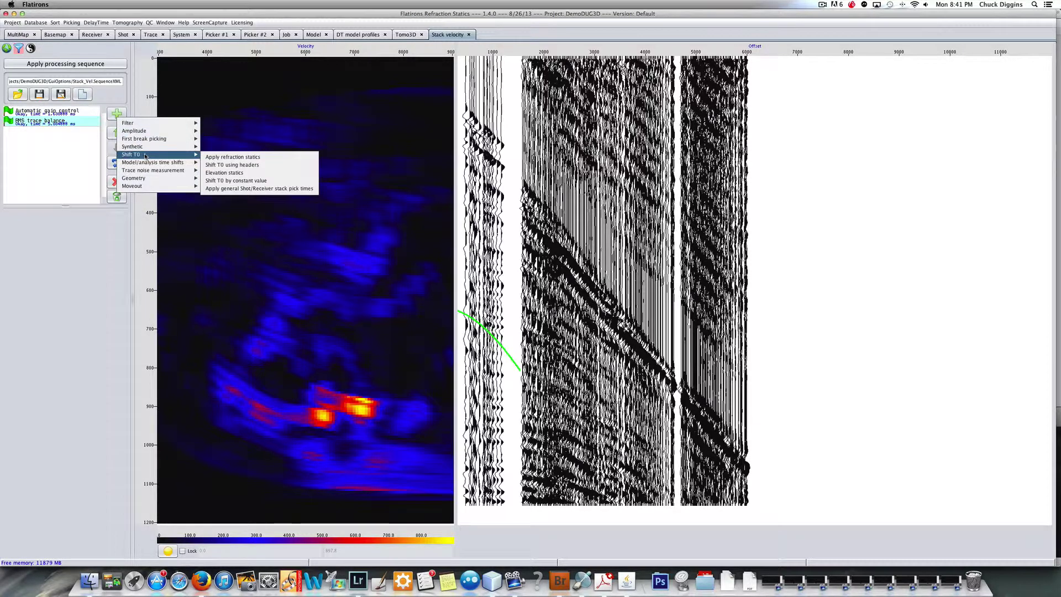
{"action": "left_click", "coordinate": [215, 158]}
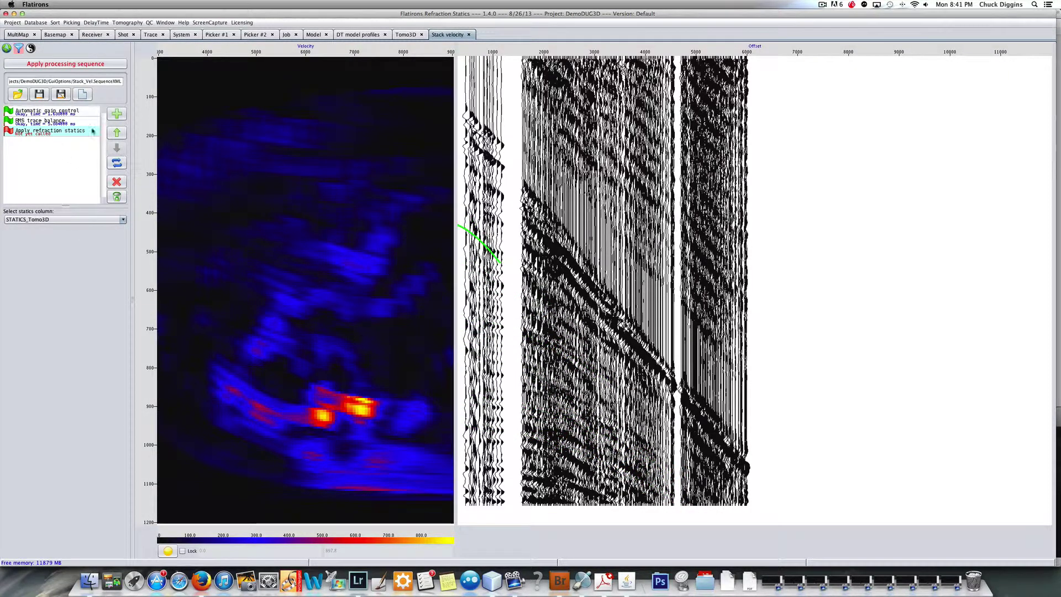
{"action": "left_click", "coordinate": [44, 65]}
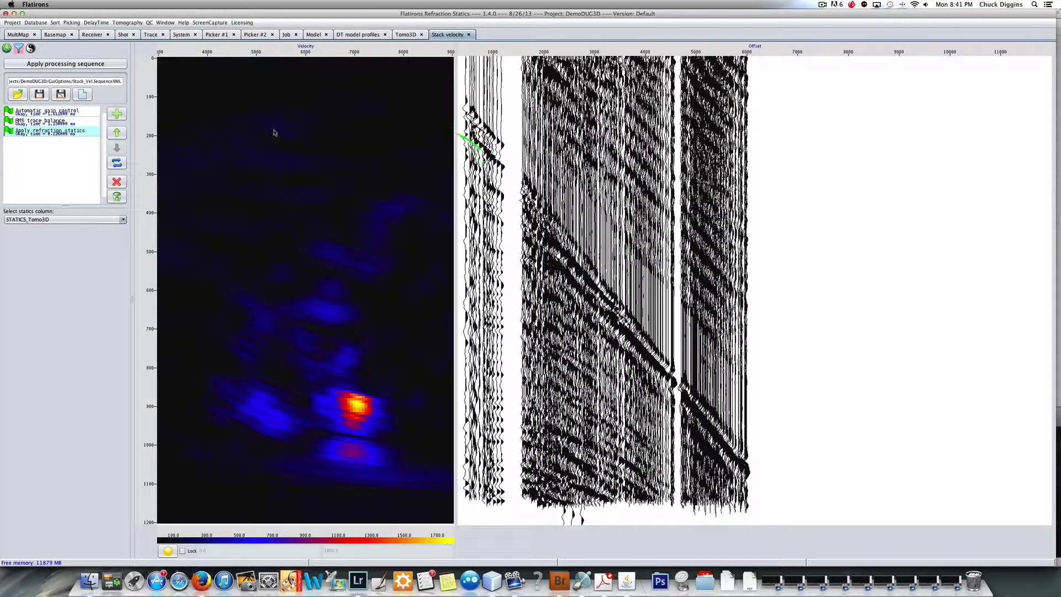
Pick a five-point stacking velocity function through the semblance highs, from about 190 ms to about 1060 ms.
{"action": "left_click", "coordinate": [274, 130]}
{"action": "left_click", "coordinate": [320, 251]}
{"action": "left_click", "coordinate": [338, 315]}
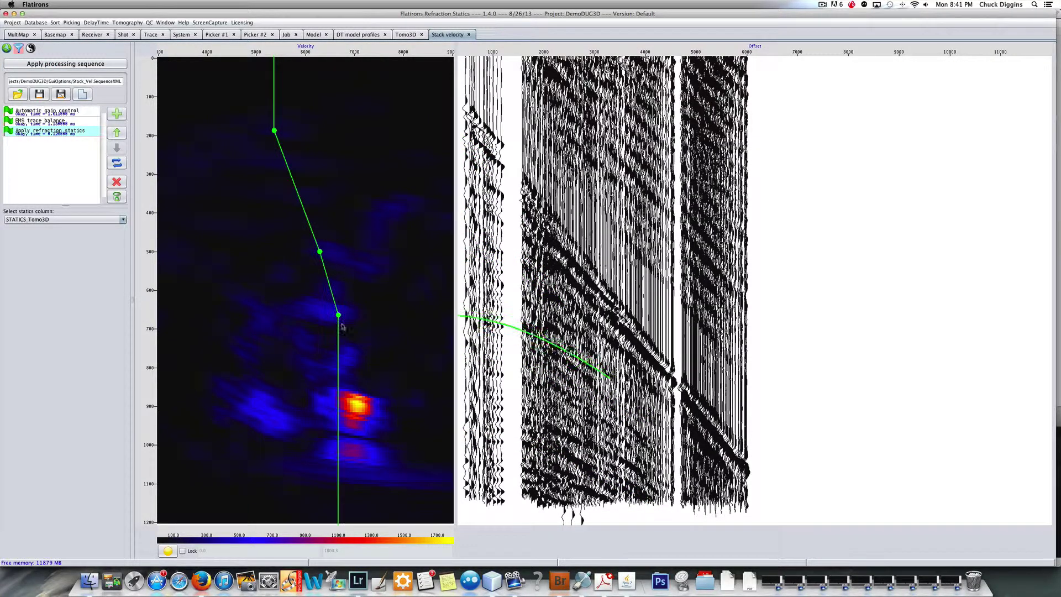
{"action": "left_click", "coordinate": [356, 409]}
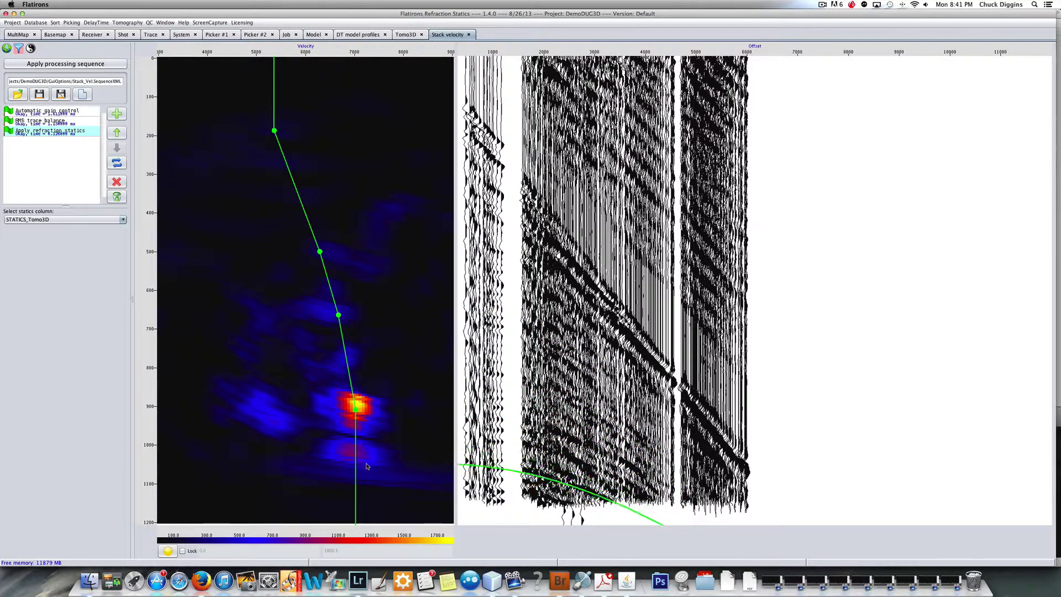
{"action": "left_click", "coordinate": [363, 468]}
Load a sparse CMP gather from the southeast part of the survey and pick its six-point velocity function from about 110 to 1120 ms.
{"action": "left_click", "coordinate": [7, 48]}
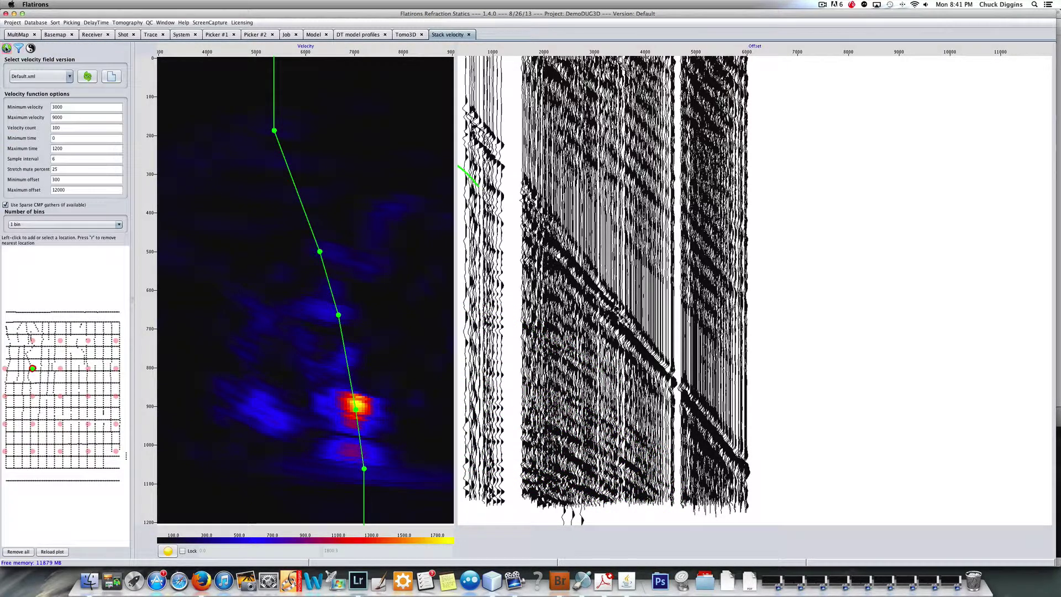
{"action": "left_click", "coordinate": [88, 424]}
{"action": "left_click", "coordinate": [275, 99]}
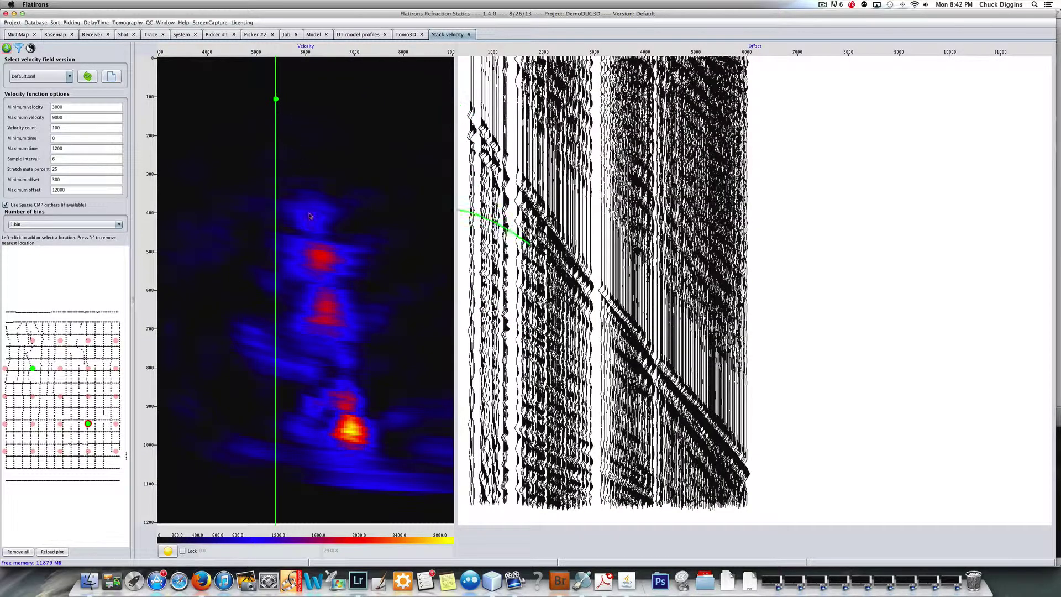
{"action": "left_click", "coordinate": [312, 217]}
{"action": "left_click", "coordinate": [322, 259]}
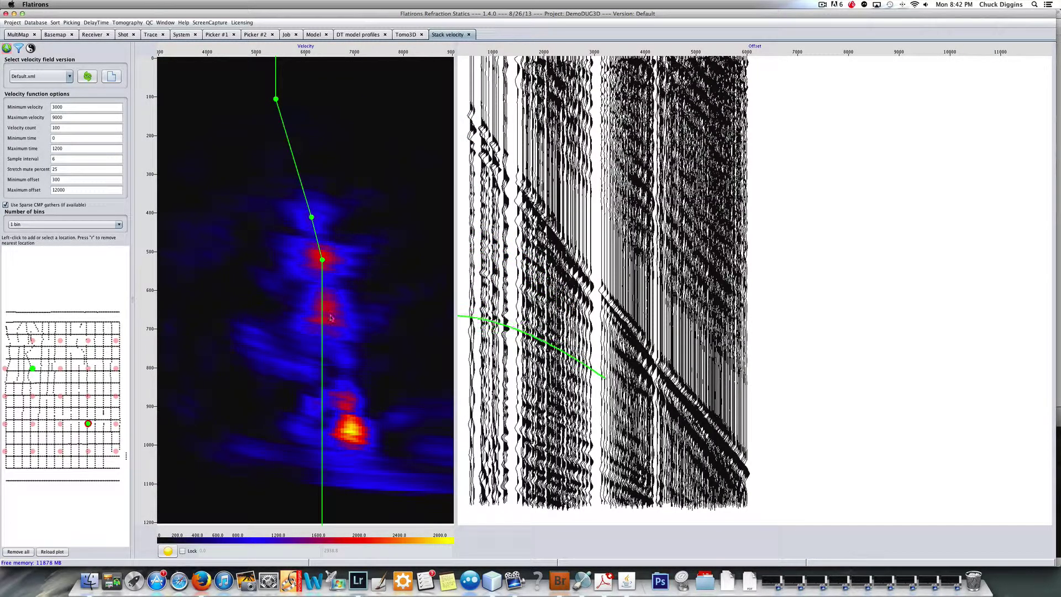
{"action": "left_click", "coordinate": [330, 318]}
{"action": "left_click", "coordinate": [350, 431]}
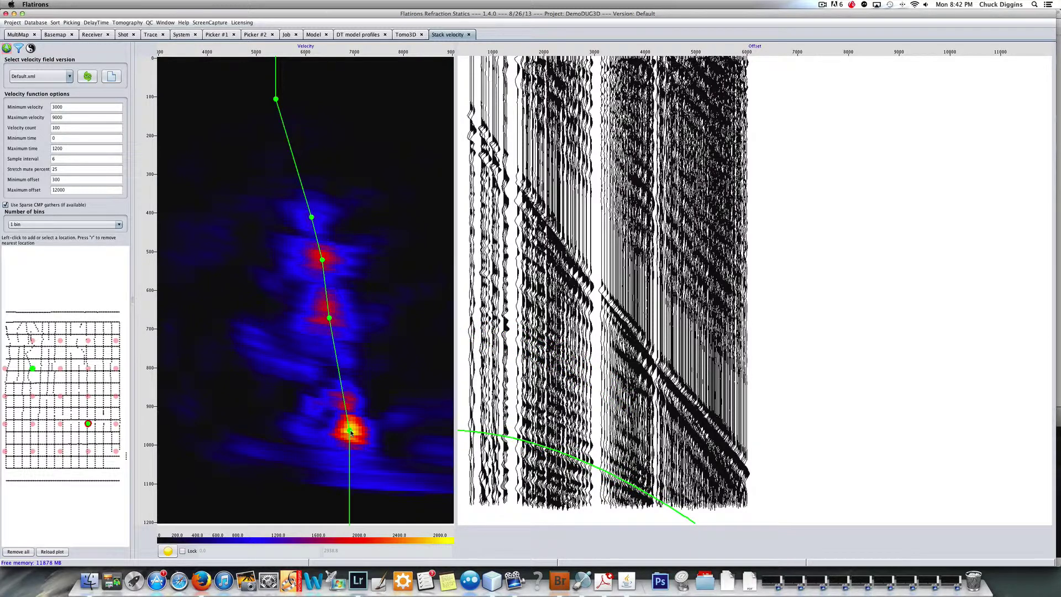
{"action": "left_click", "coordinate": [364, 492]}
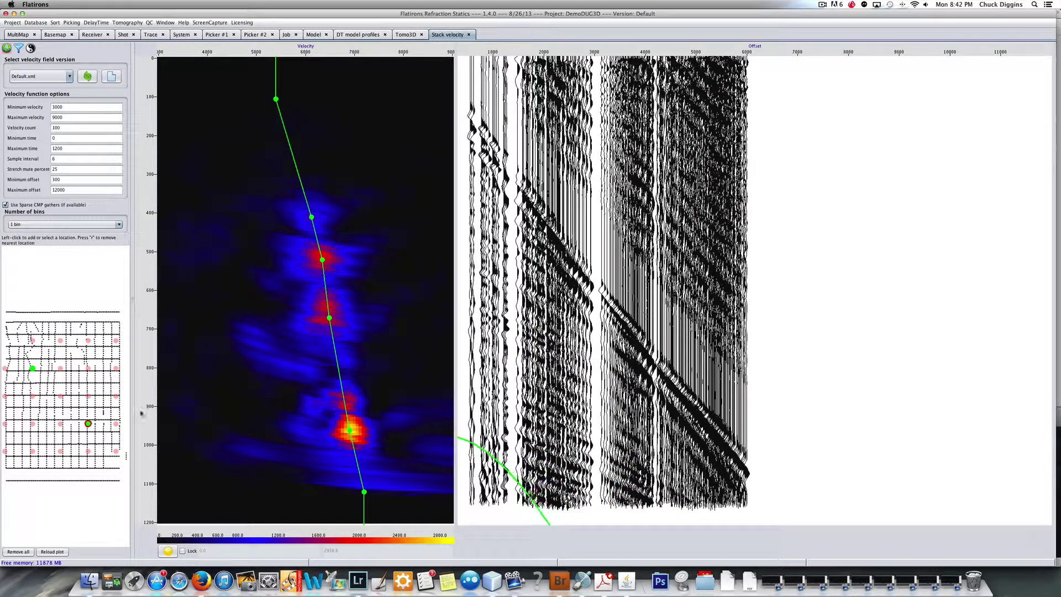
Open the viewer for stacks along a profile and draw a new profile diagonally from the survey's northwest to southeast corner.
{"action": "left_click", "coordinate": [151, 24]}
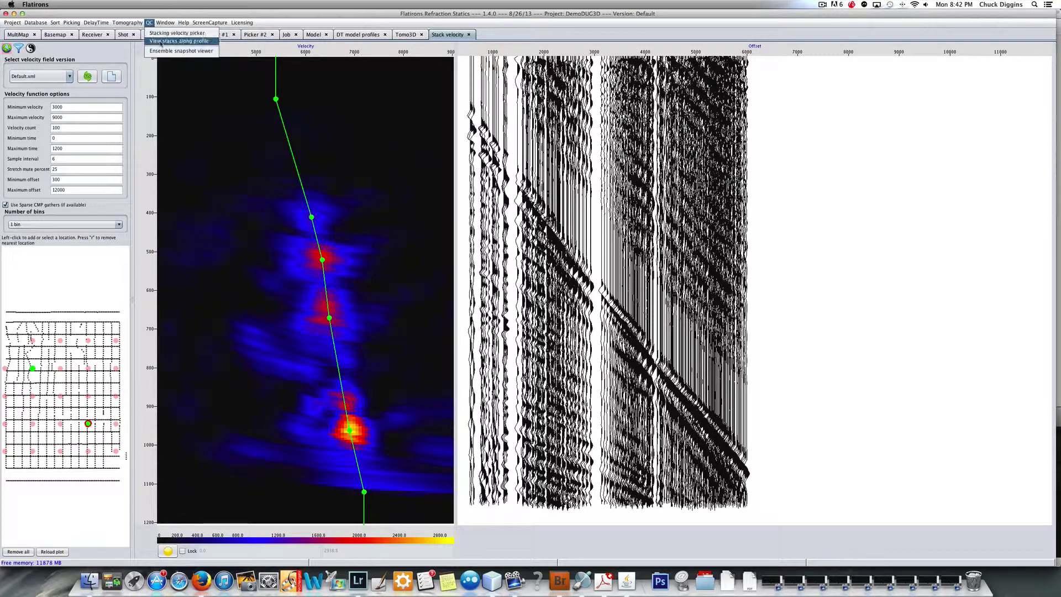
{"action": "left_click", "coordinate": [163, 41]}
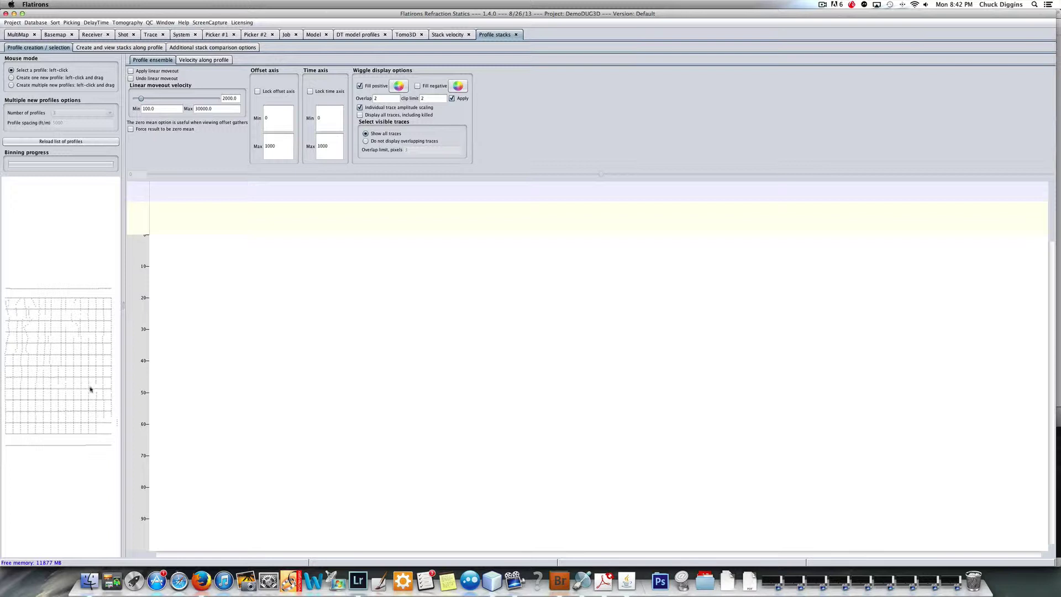
{"action": "left_click", "coordinate": [17, 79]}
{"action": "left_click_drag", "start_coordinate": [10, 300], "coordinate": [105, 427]}
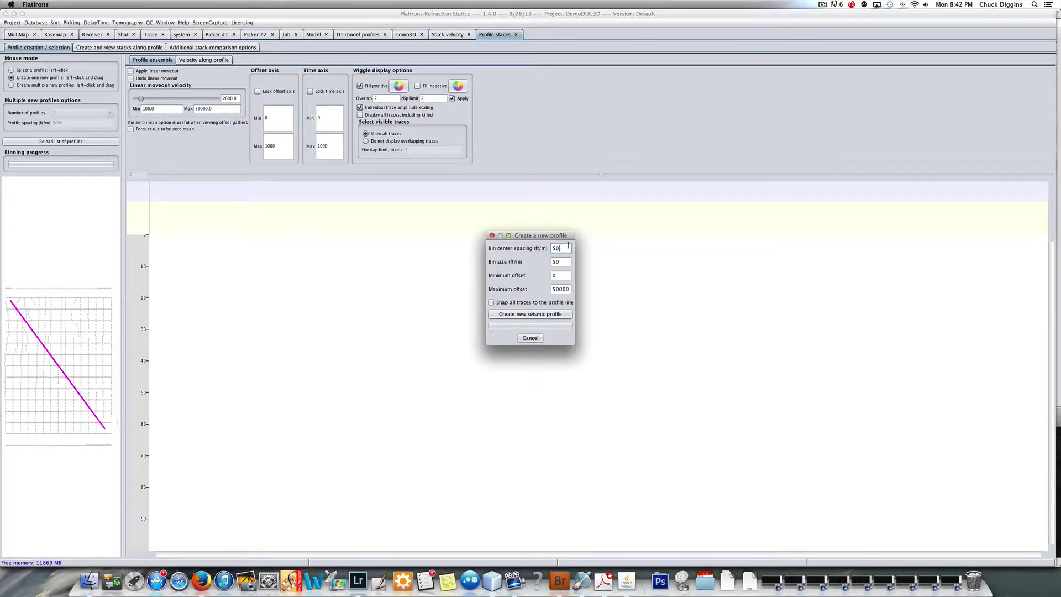
Create the seismic profile with a bin center spacing of 100 and a maximum offset of 6000.
{"action": "double_click", "coordinate": [568, 247]}
{"action": "type", "text": "100"}
{"action": "double_click", "coordinate": [560, 262]}
{"action": "double_click", "coordinate": [568, 289]}
{"action": "type", "text": "6000"}
{"action": "left_click", "coordinate": [532, 315]}
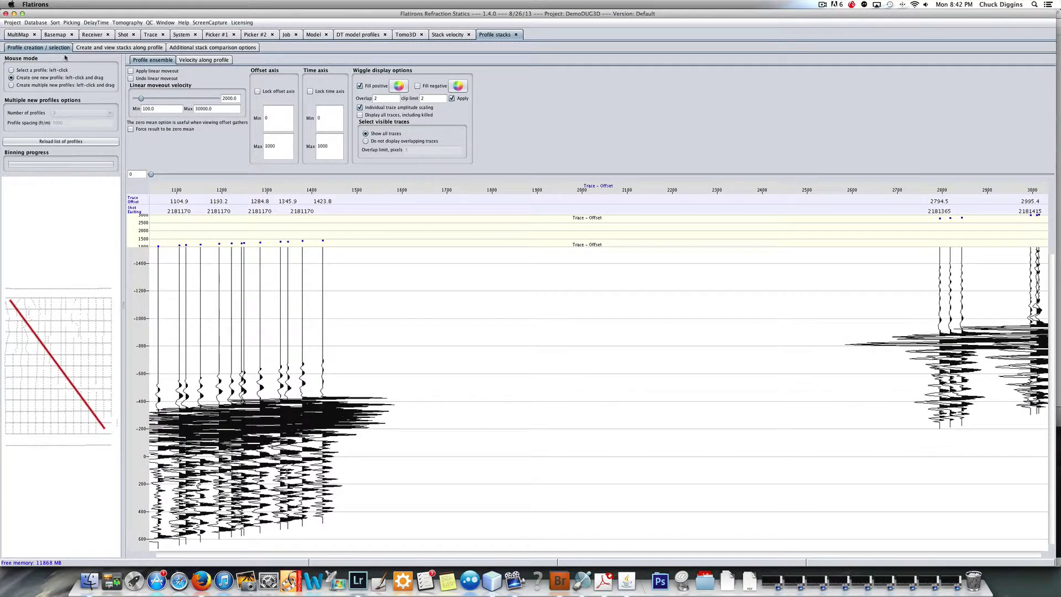
Create a stack named raw along the profile without applying statics.
{"action": "left_click", "coordinate": [91, 48]}
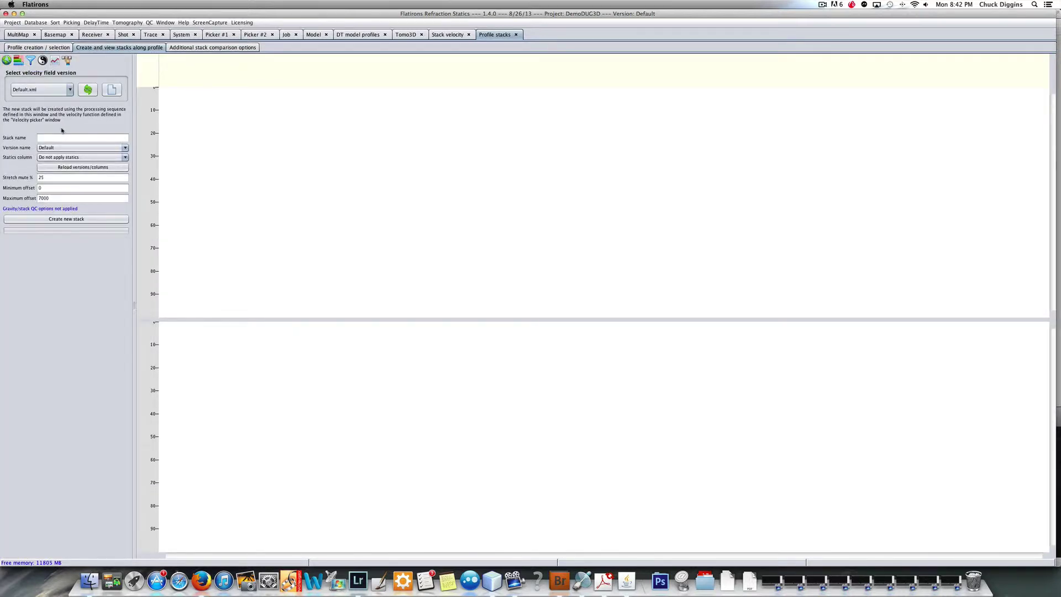
{"action": "left_click", "coordinate": [59, 138]}
{"action": "left_click", "coordinate": [71, 219]}
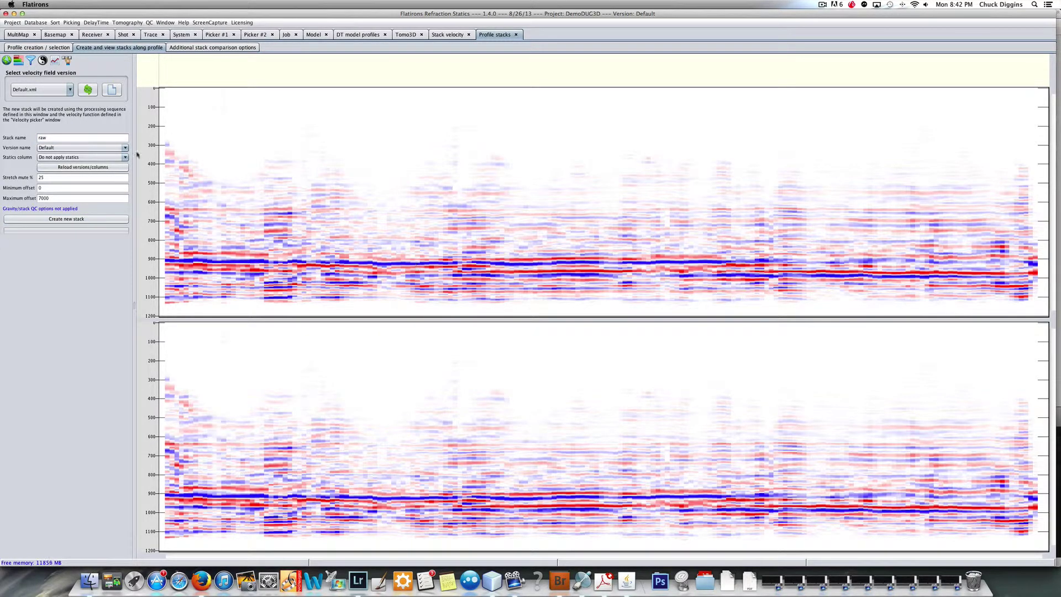
Create a second stack named tomo using the STATICS_TOMO3D statics column.
{"action": "double_click", "coordinate": [74, 138]}
{"action": "left_click", "coordinate": [125, 157]}
{"action": "left_click", "coordinate": [94, 172]}
{"action": "left_click", "coordinate": [81, 219]}
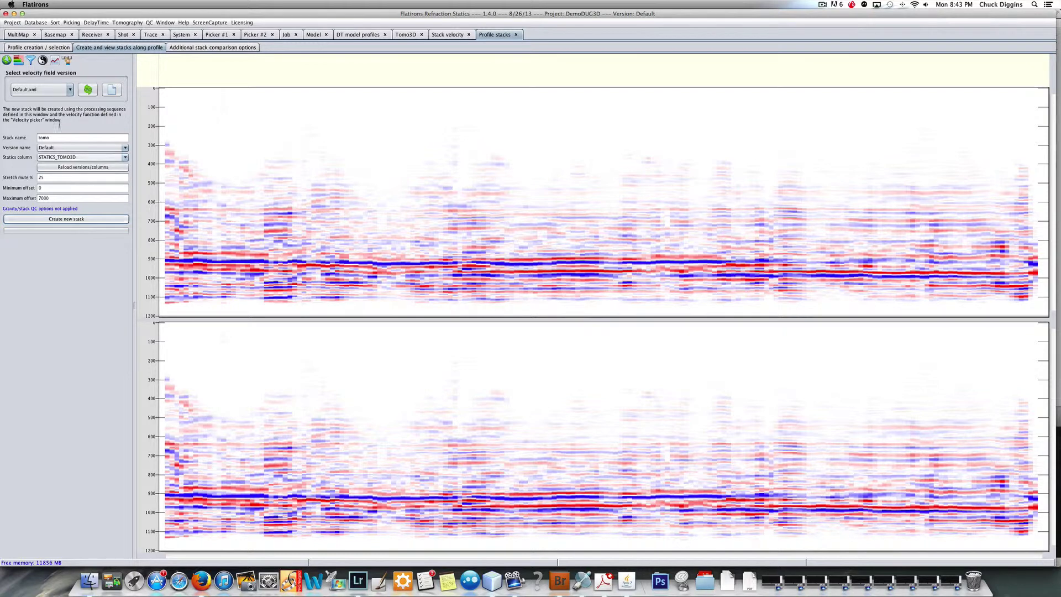
Show the tomo stack in plot 2 for comparison with the raw stack in plot 1.
{"action": "left_click", "coordinate": [7, 60]}
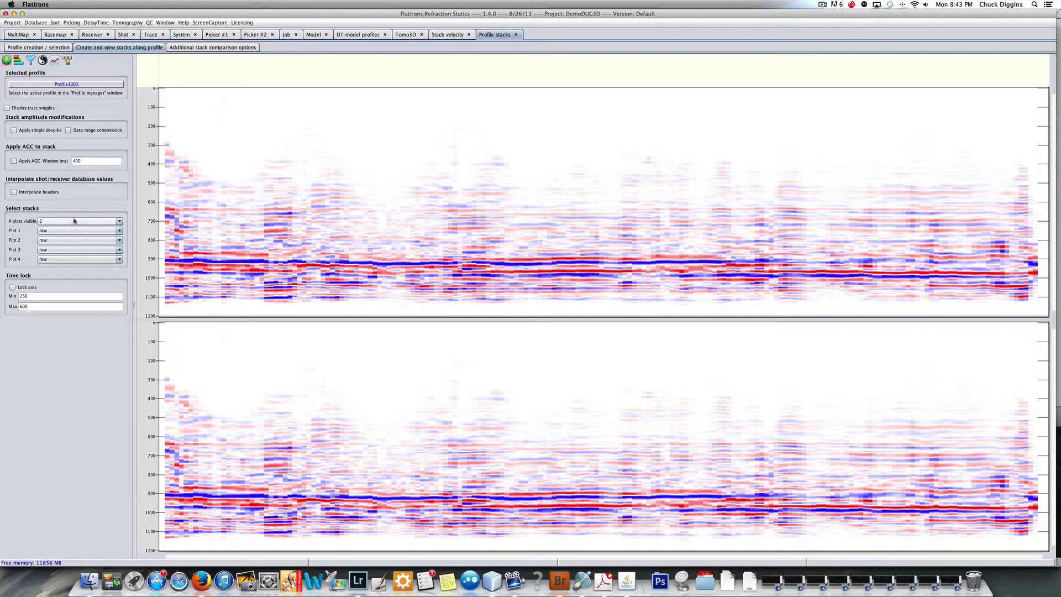
{"action": "left_click", "coordinate": [118, 240]}
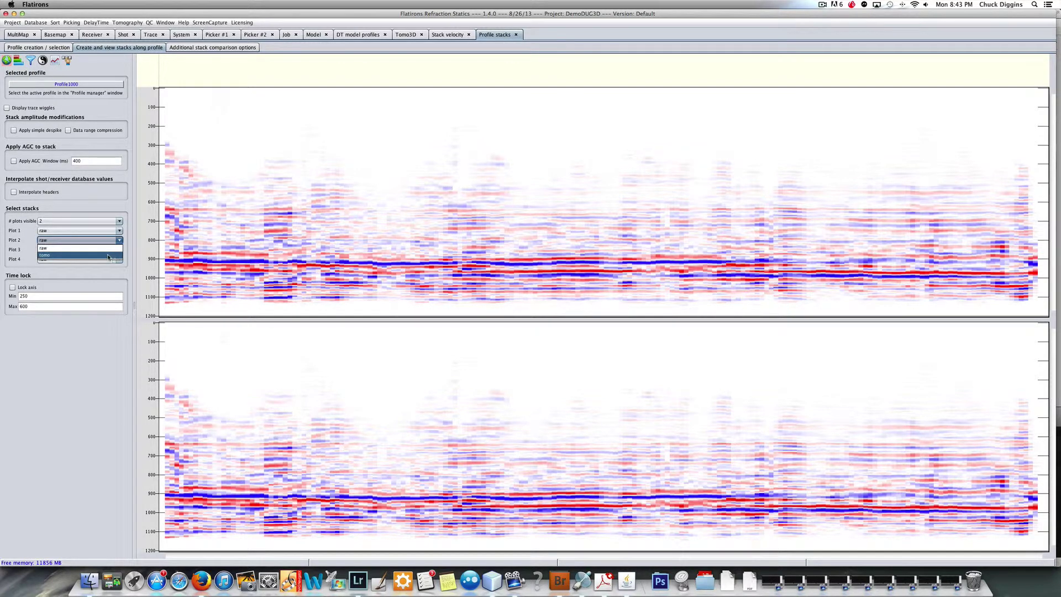
{"action": "left_click", "coordinate": [109, 256]}
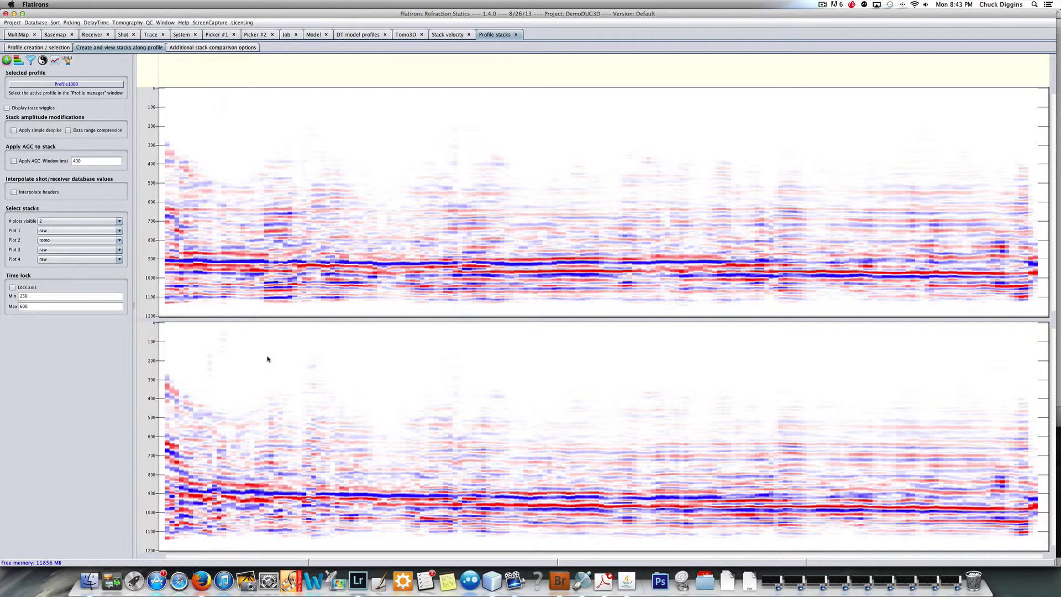
Display both stacks as trace wiggles with a 400 ms AGC and compare the reflectors between about 800 and 1080 ms.
{"action": "left_click", "coordinate": [12, 109]}
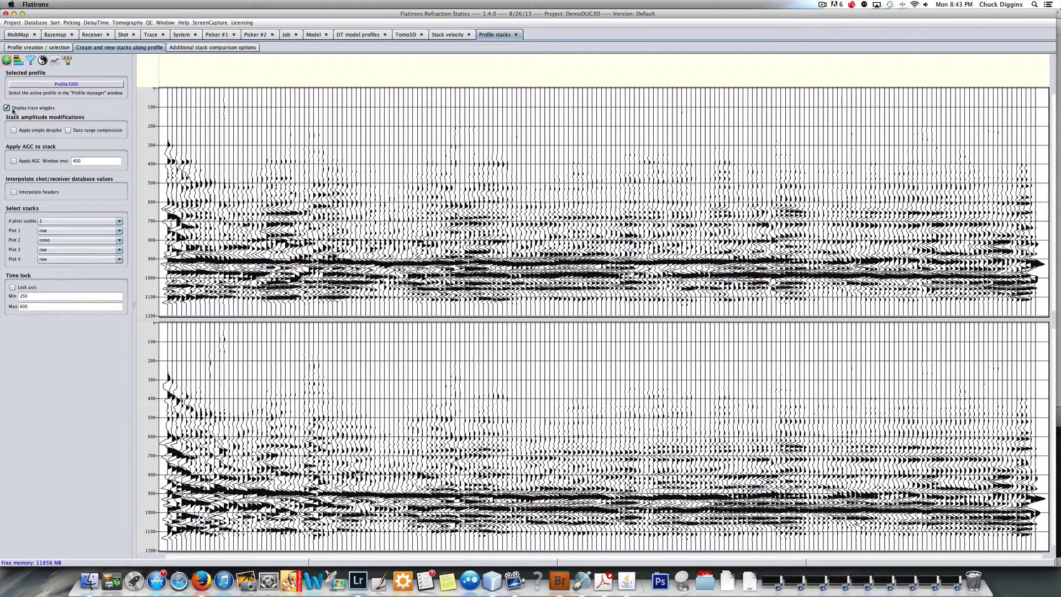
{"action": "left_click", "coordinate": [14, 161]}
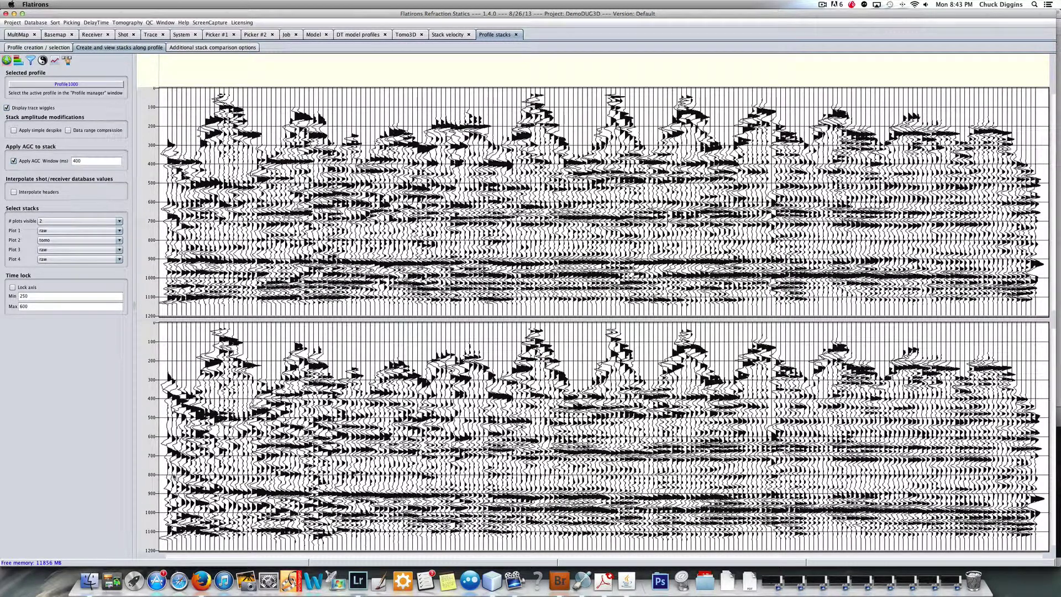
{"action": "left_click_drag", "start_coordinate": [173, 474], "coordinate": [1034, 534]}
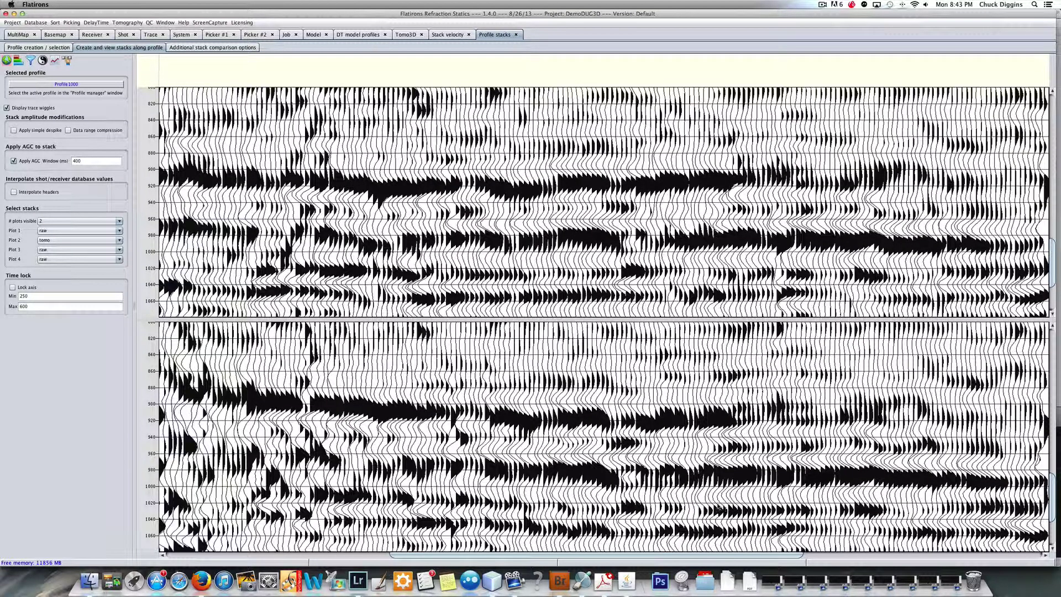
{"action": "left_click", "coordinate": [714, 498]}
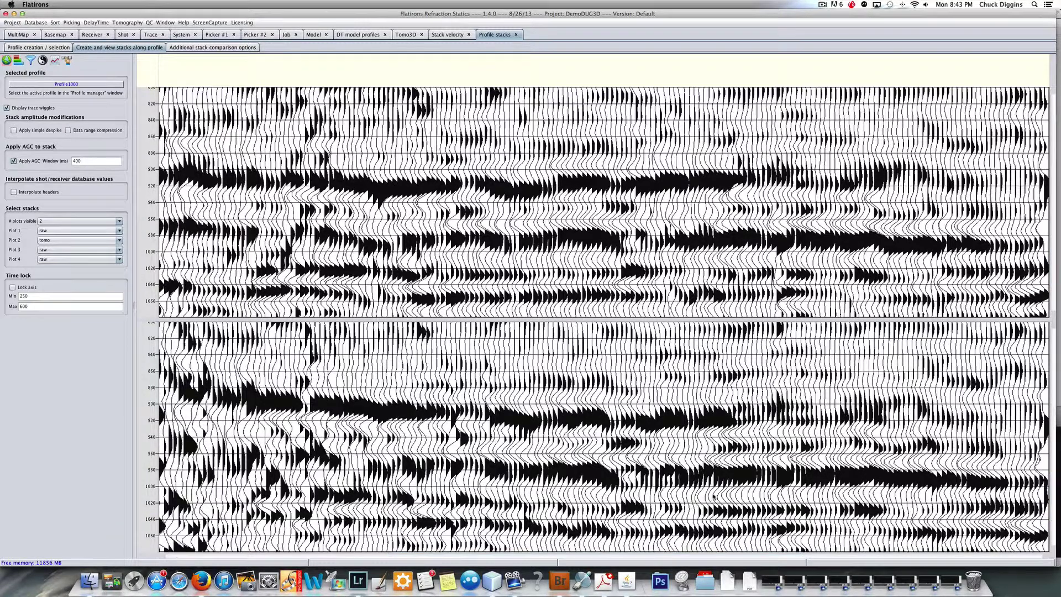